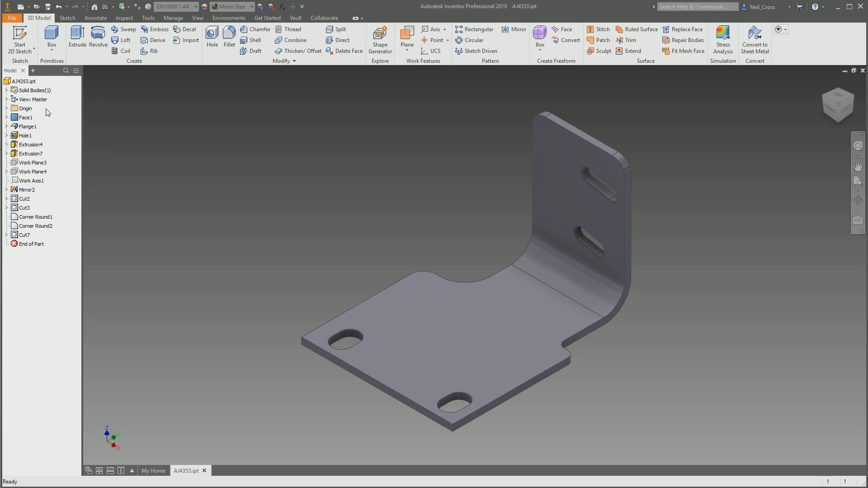
- Enter the Stress Analysis environment and create a static analysis study with the Parametric Dimension design objective
click(24, 81)
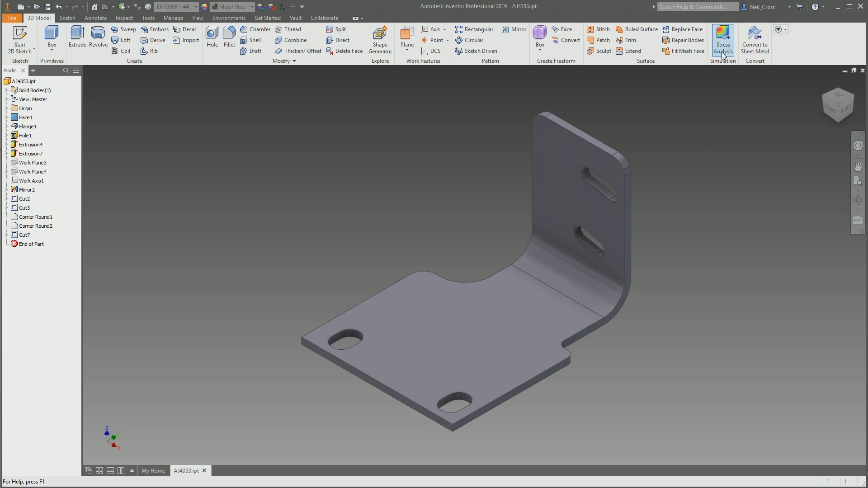
click(723, 38)
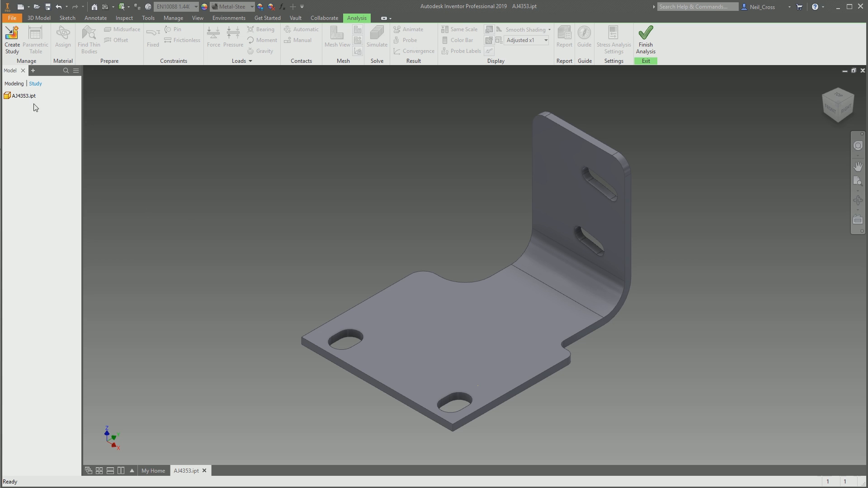
click(11, 38)
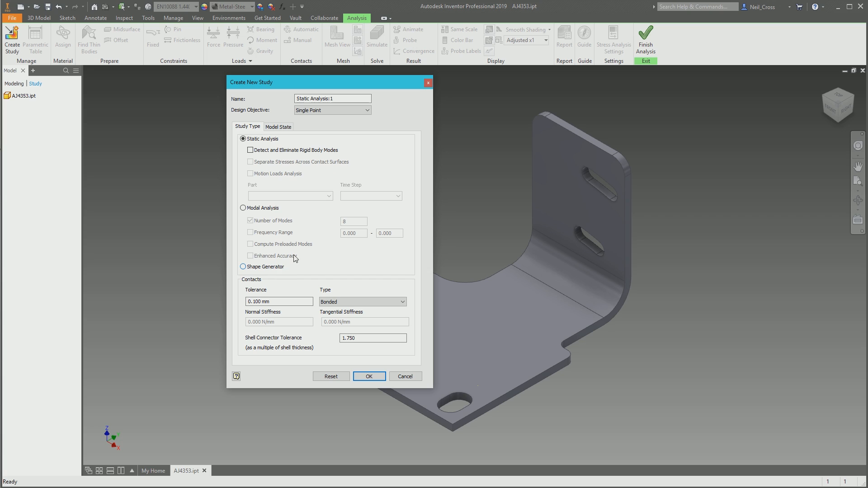
click(333, 112)
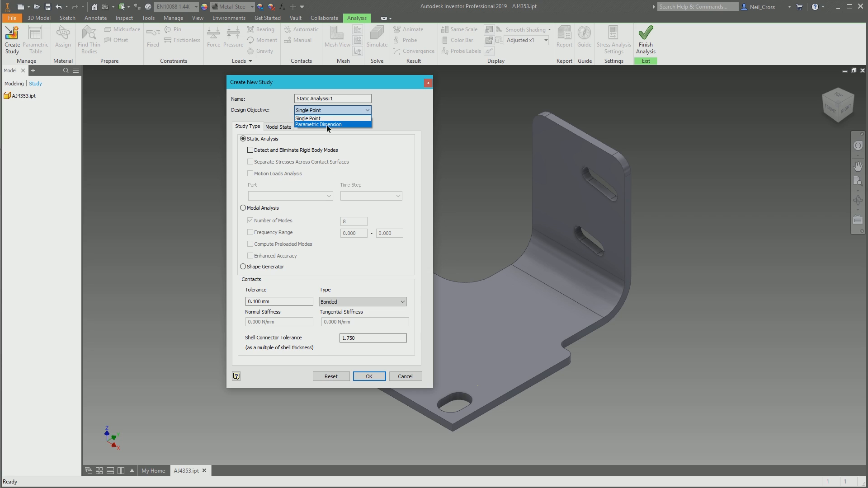
click(327, 124)
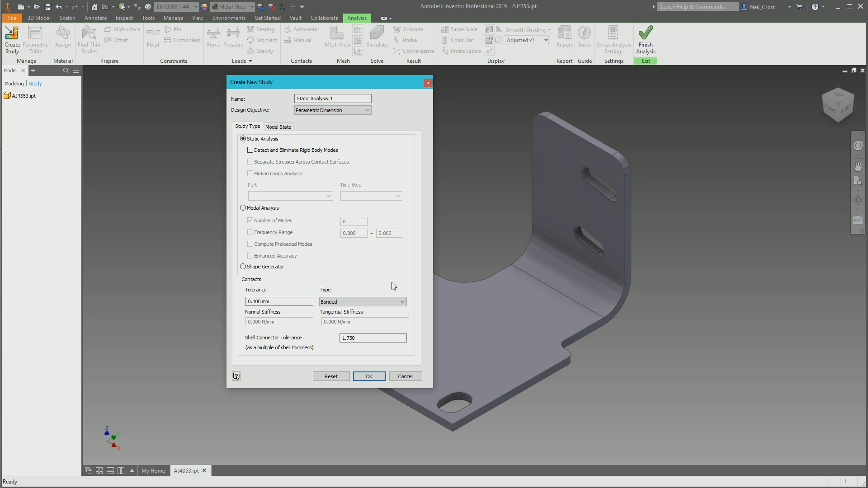
click(369, 376)
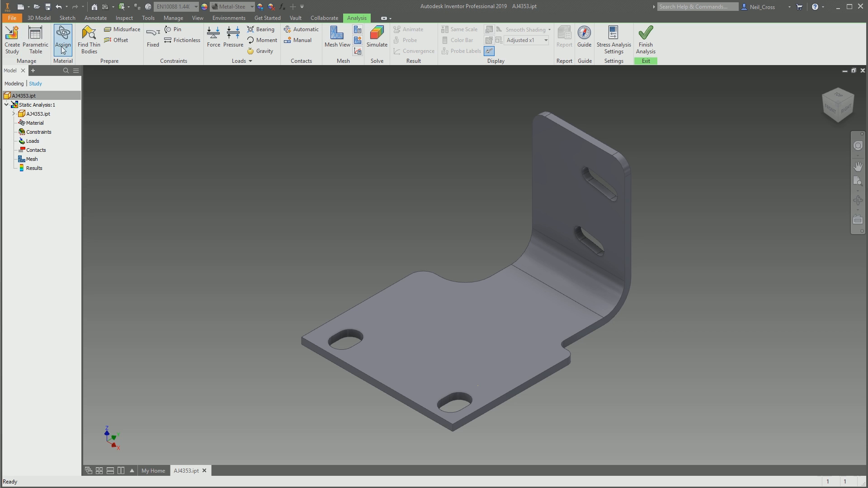
- Open the parametric table, enlarge it and move it clear of the study tree
click(34, 52)
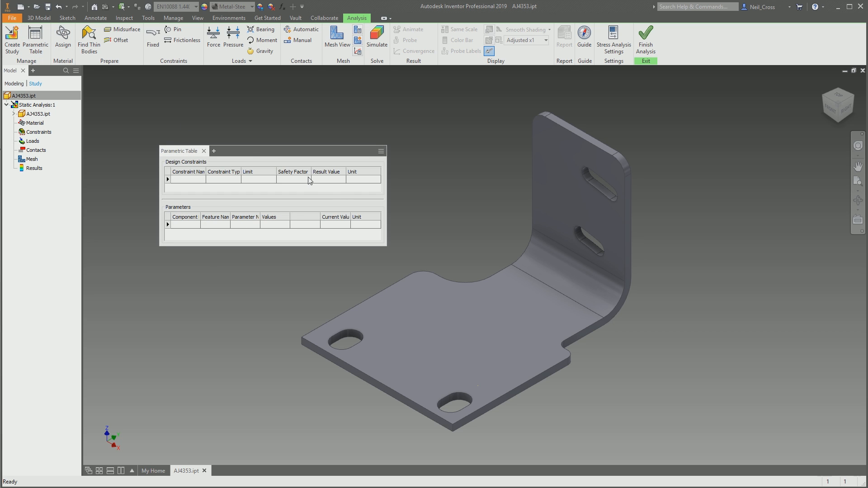
drag(385, 247, 646, 276)
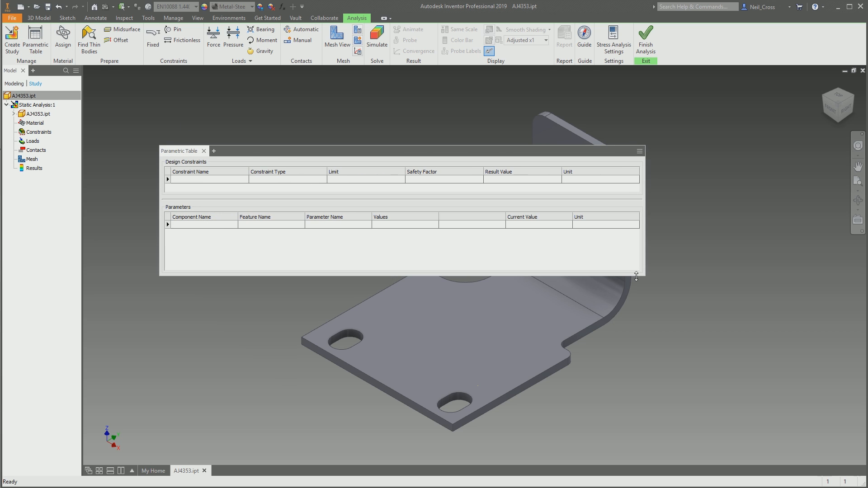
drag(287, 156, 399, 123)
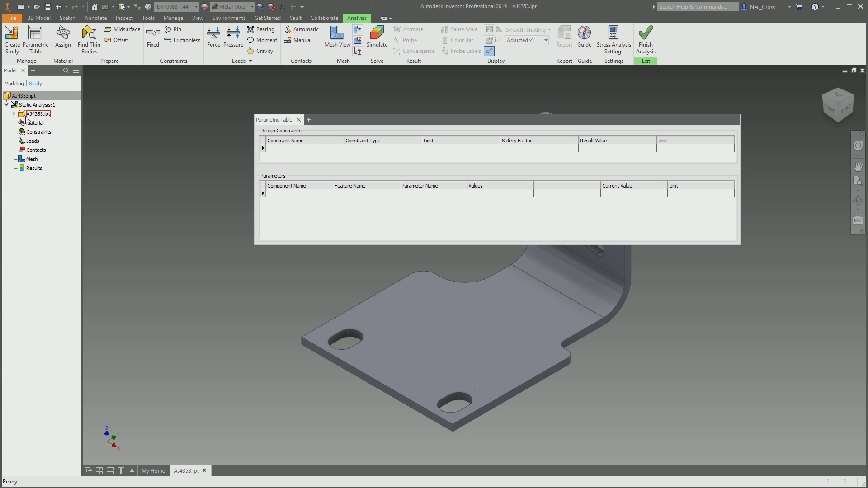
click(26, 117)
right_click(175, 197)
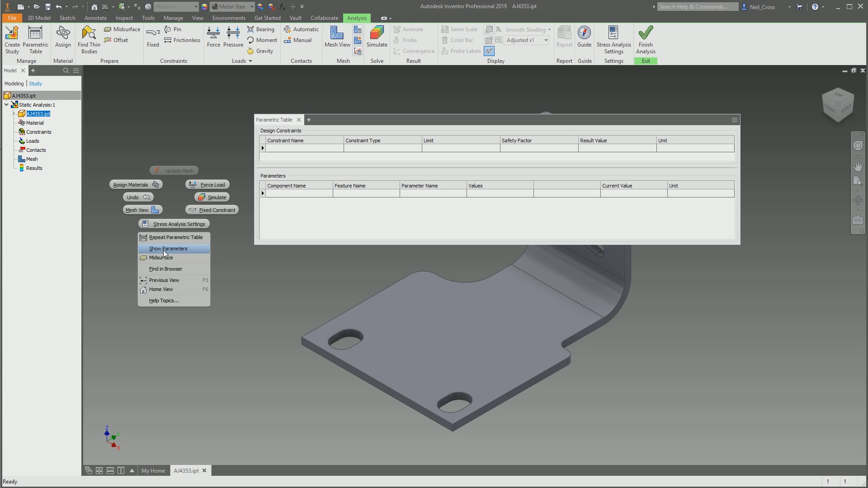
click(172, 188)
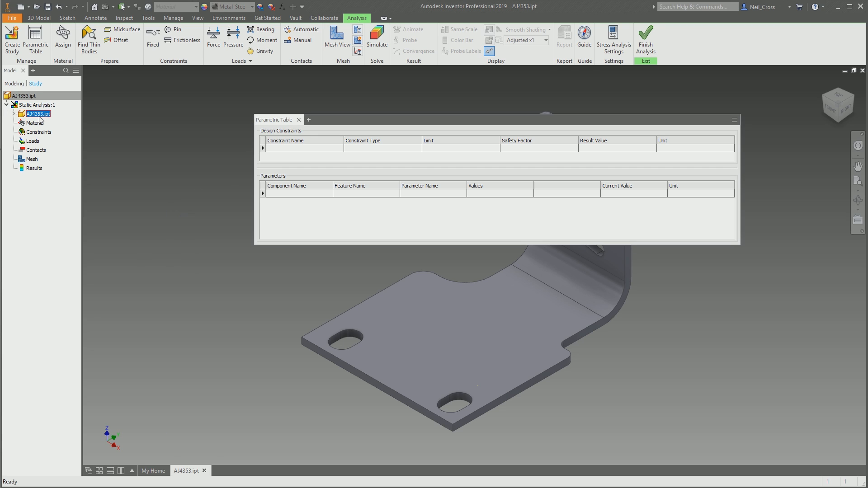
right_click(159, 143)
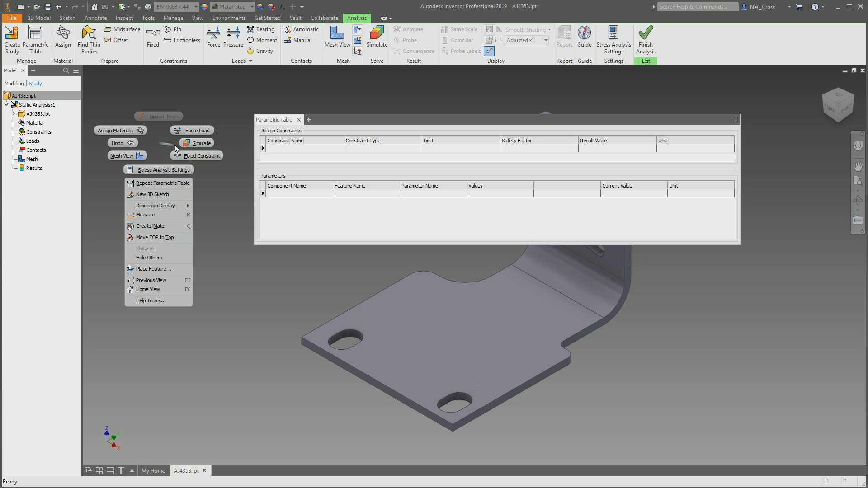
click(150, 149)
- Show the parameters of AJ4353.ipt and add Thickness to the parametric table
click(38, 114)
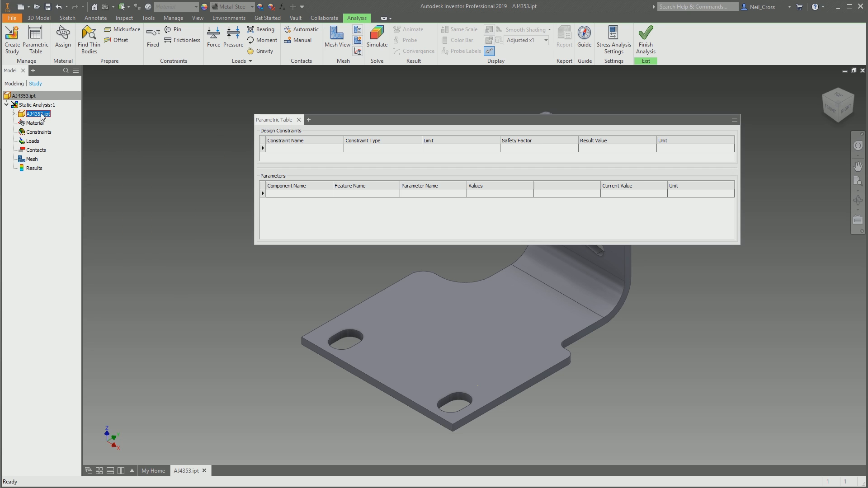
right_click(180, 124)
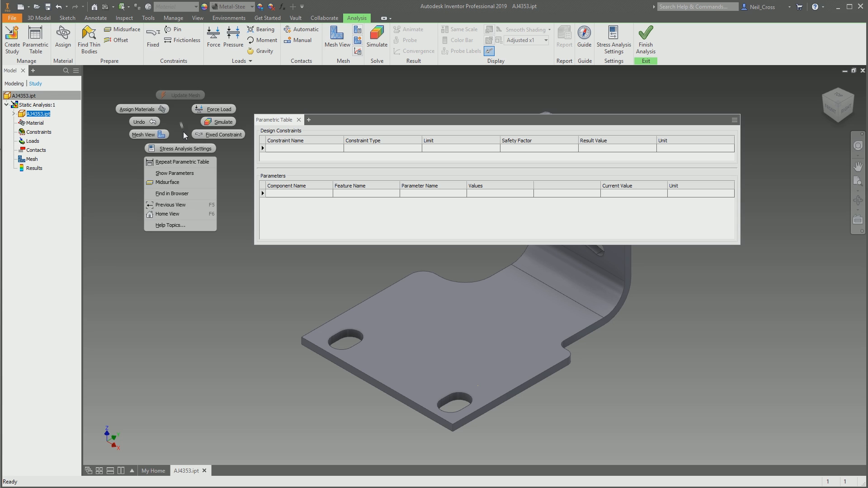
click(181, 170)
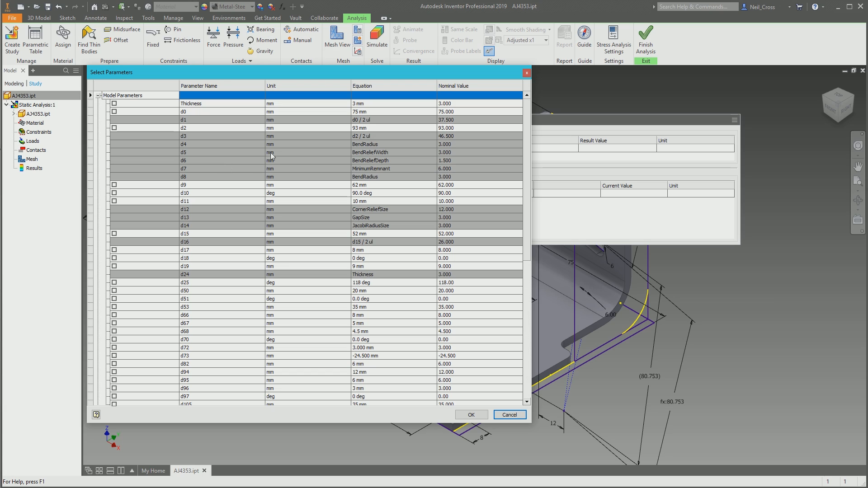
click(114, 104)
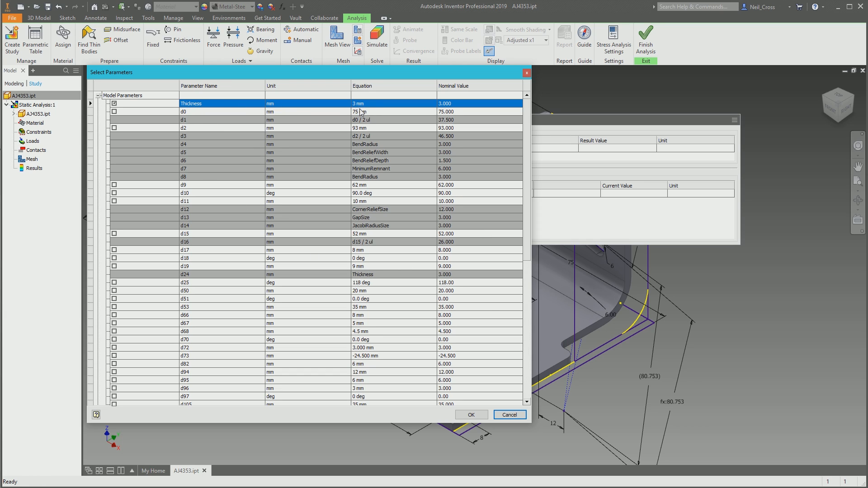
click(471, 414)
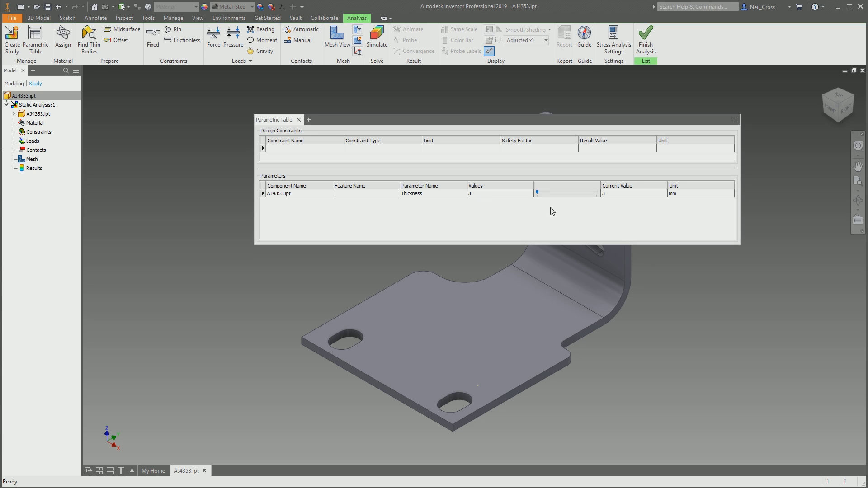
- Set the Thickness values to the range 2-5 and run through the range with the slider
click(471, 194)
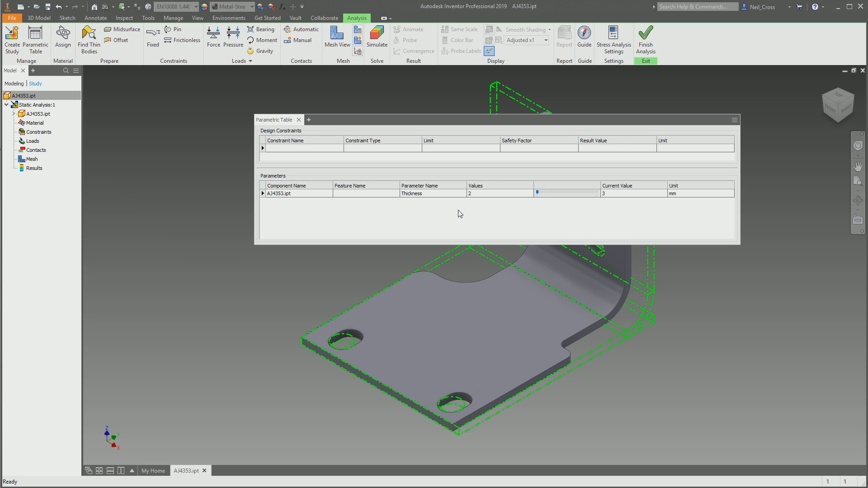
text(2-5)
key(Return)
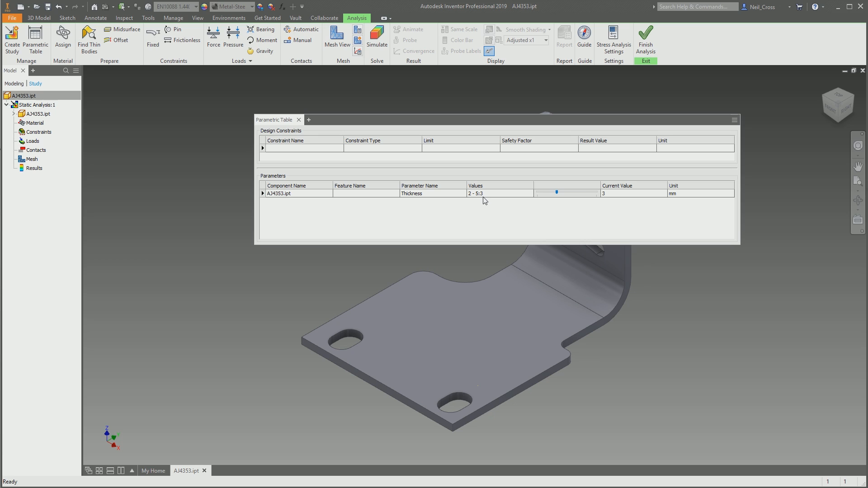
drag(559, 193, 539, 197)
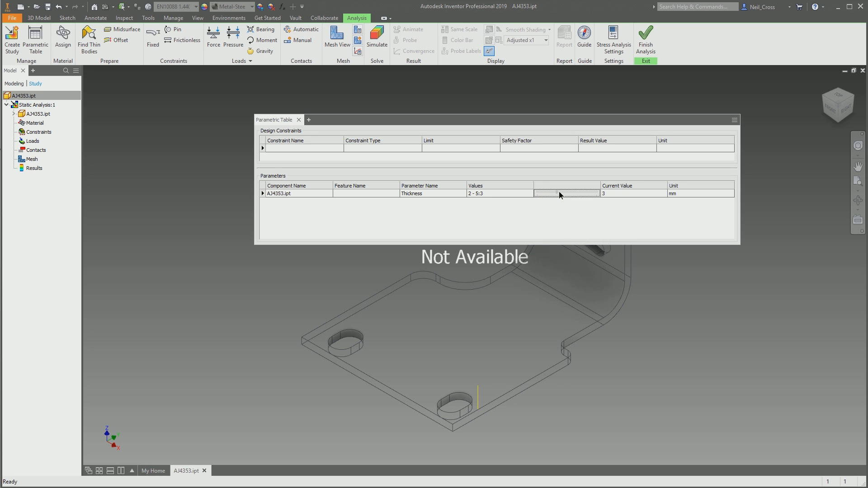
drag(558, 193, 596, 193)
- Set the Thickness range to four values as 2-5:4 and move the current value to 5 mm
click(483, 194)
click(483, 194)
drag(484, 193, 481, 193)
click(486, 194)
double_click(481, 194)
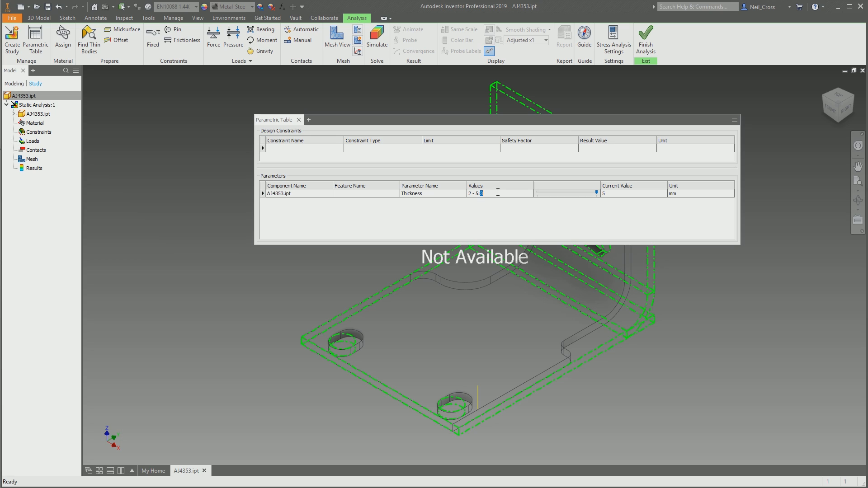
text(4)
click(556, 193)
mouse_move(556, 194)
mouse_down()
mouse_move(538, 194)
mouse_move(573, 193)
mouse_up()
click(590, 192)
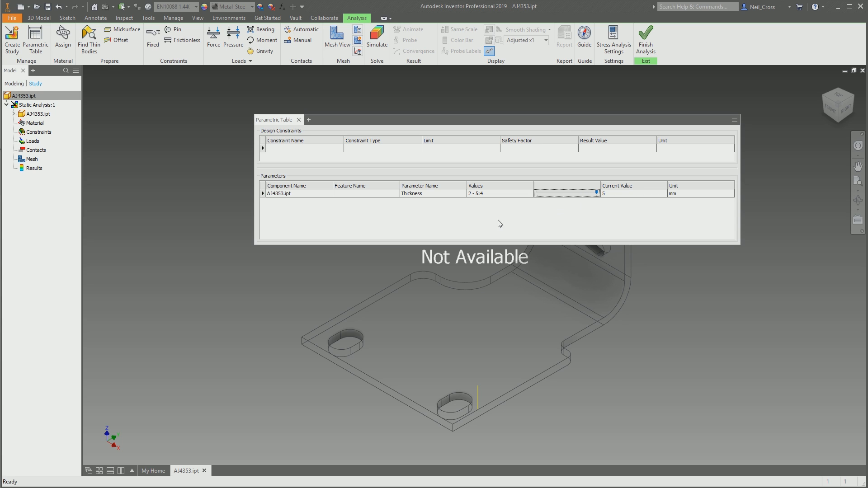
- Generate all thickness configurations, run through them to a current value of 3 mm, and close the parametric table
right_click(441, 195)
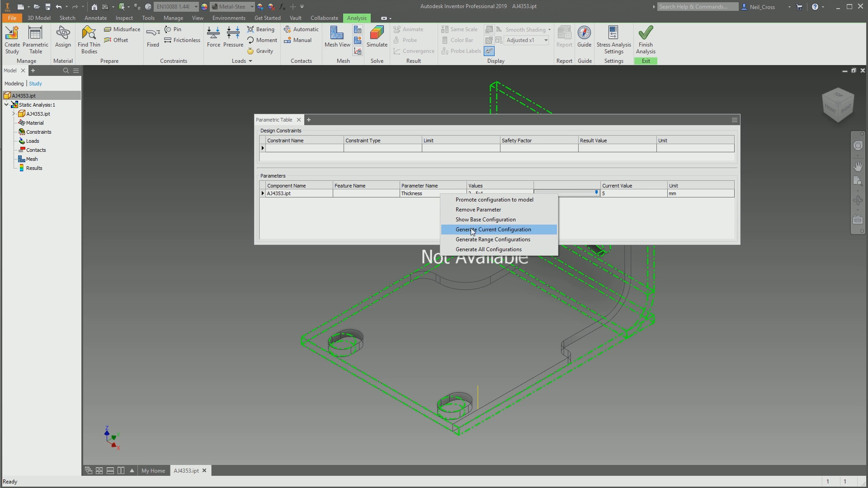
click(479, 250)
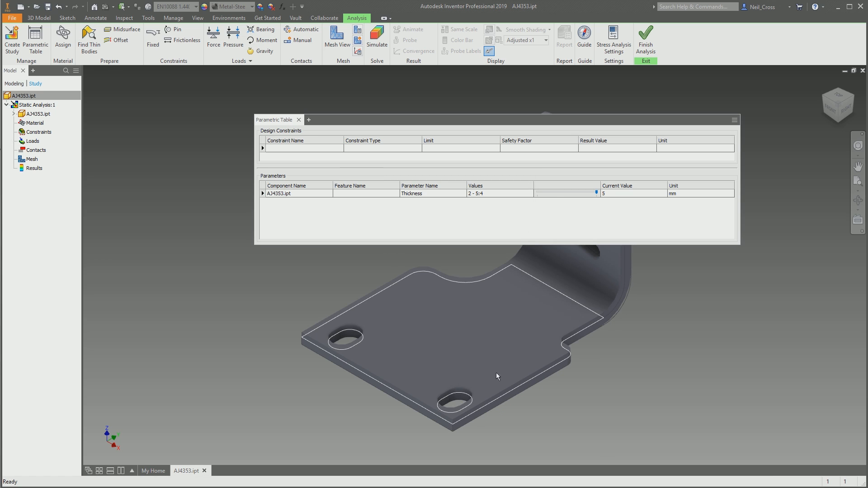
drag(596, 193, 536, 193)
click(555, 193)
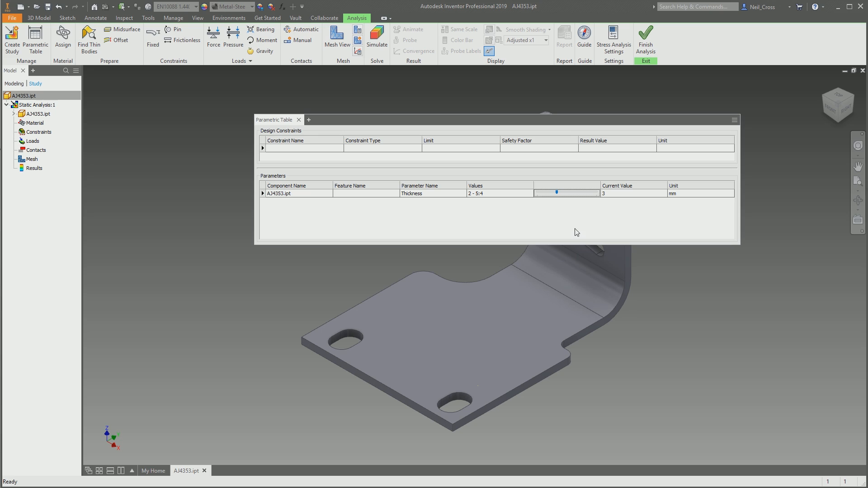
click(298, 120)
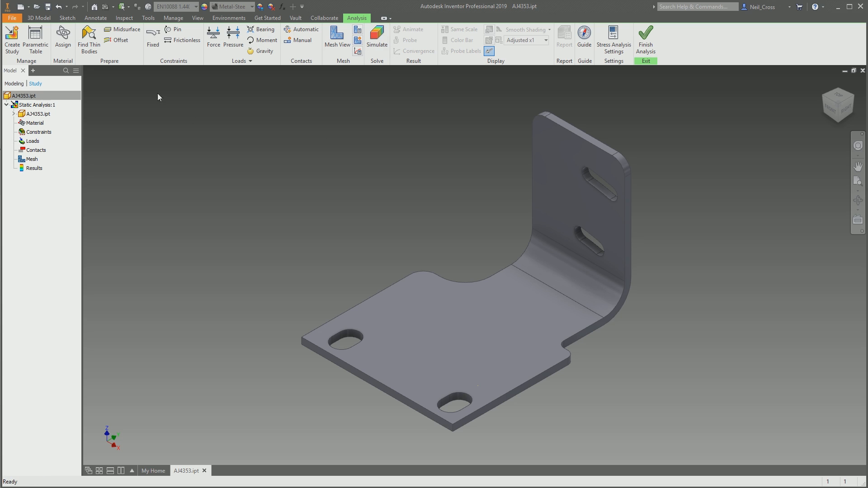
- Override the bracket's study material with Stainless Steel in the material assignment
click(67, 54)
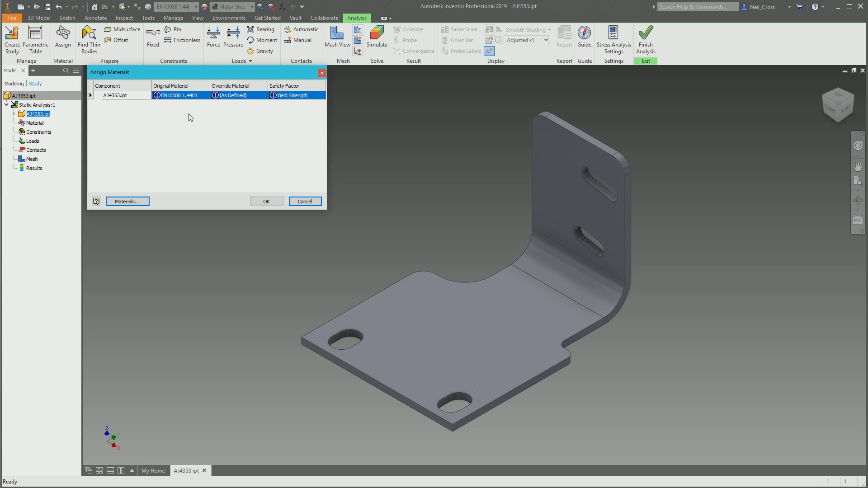
click(246, 96)
click(263, 96)
drag(307, 113, 306, 238)
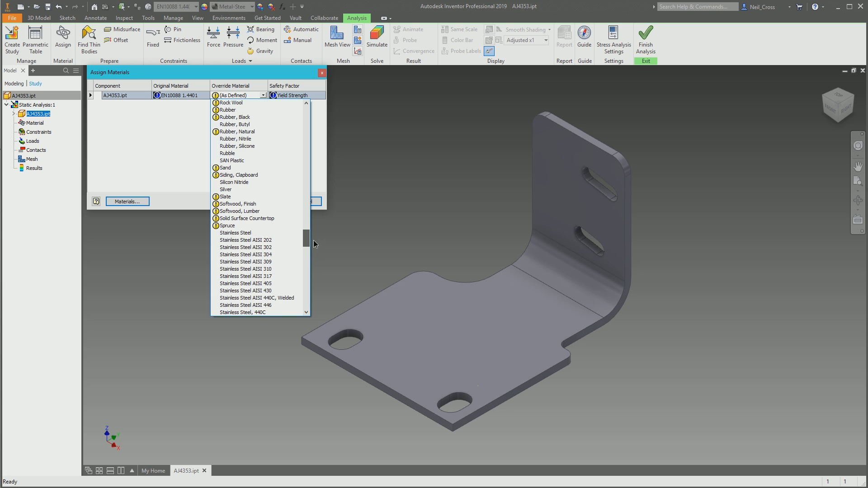
click(248, 233)
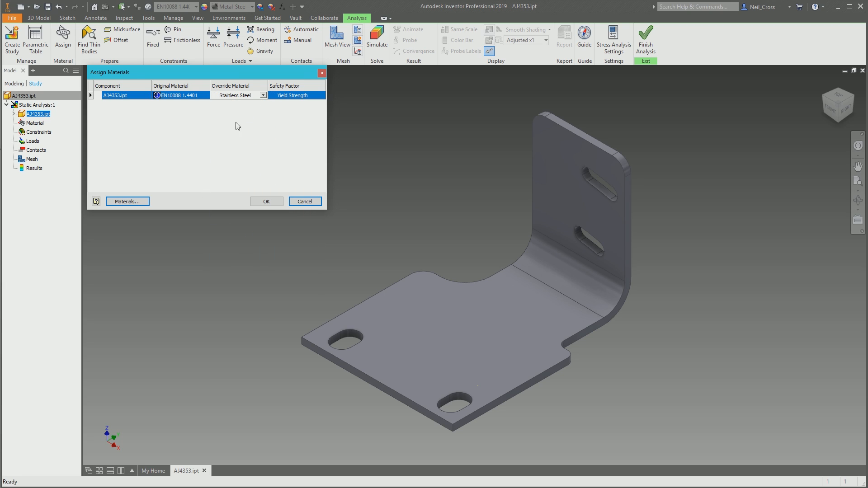
click(271, 202)
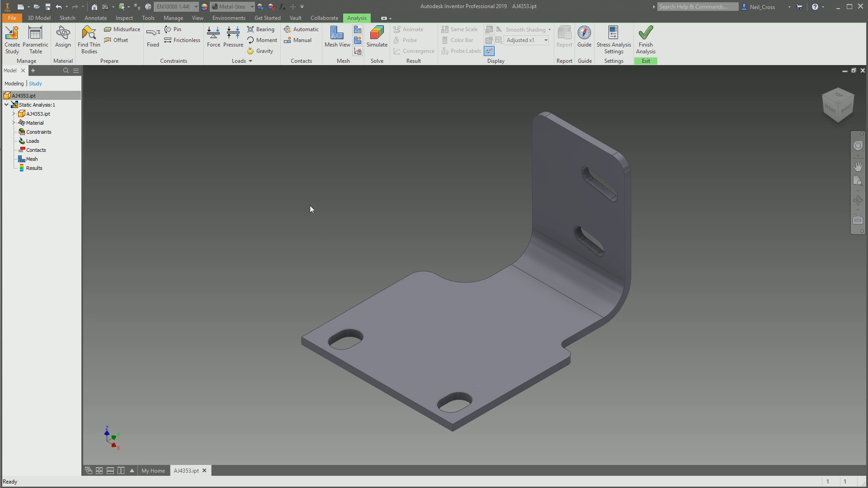
- Switch to Calculator, divide 500 by 1.5, and return to the bracket model in Inventor
shift+middle_drag(370, 265, 543, 243)
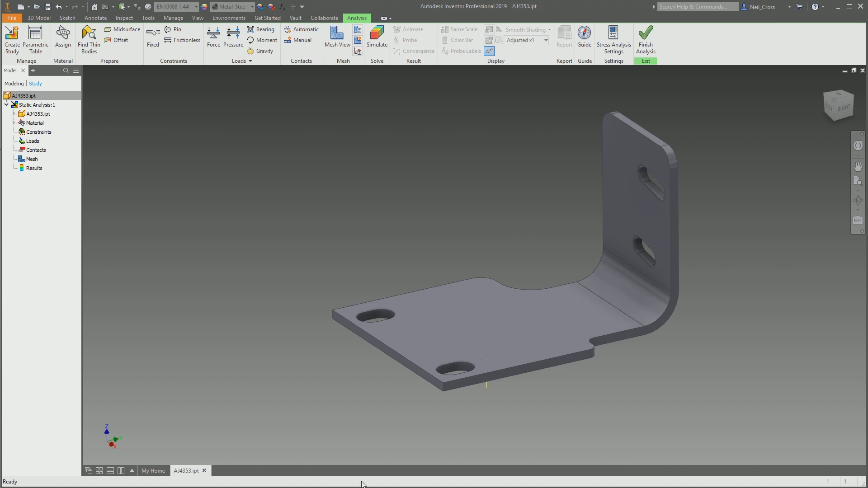
key(super)
text(calc)
key(Return)
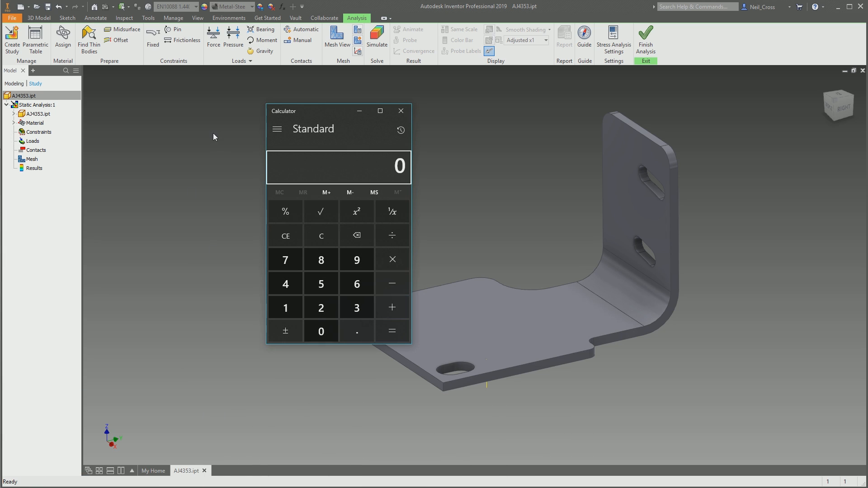
drag(321, 111, 209, 103)
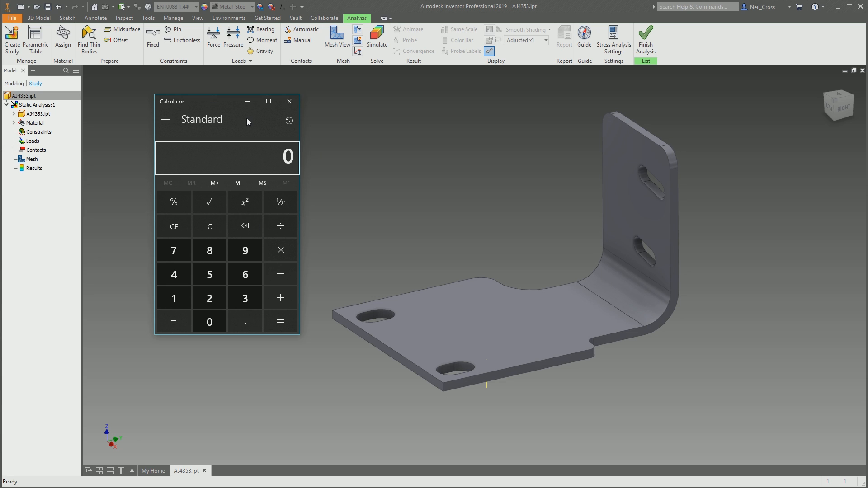
text(500)
key(slash)
text(1.5)
key(Return)
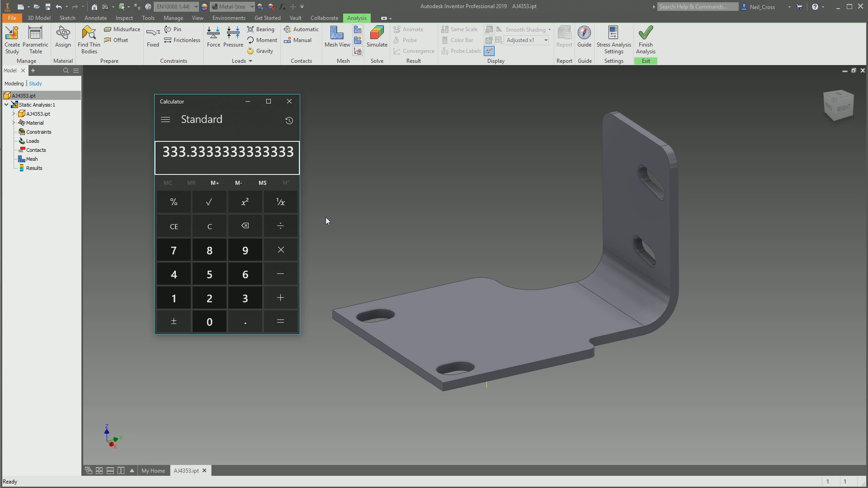
click(364, 171)
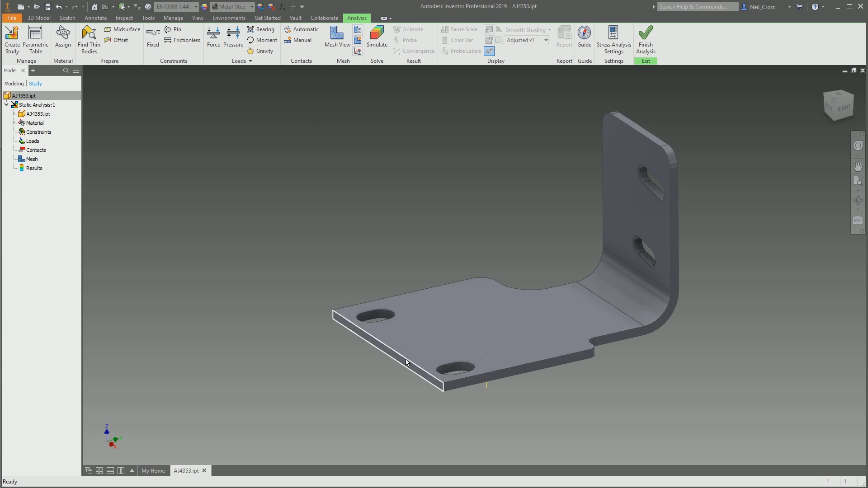
- Set the sheet metal Thickness parameter to 0.1 mm and inspect the base plate's corner
click(282, 6)
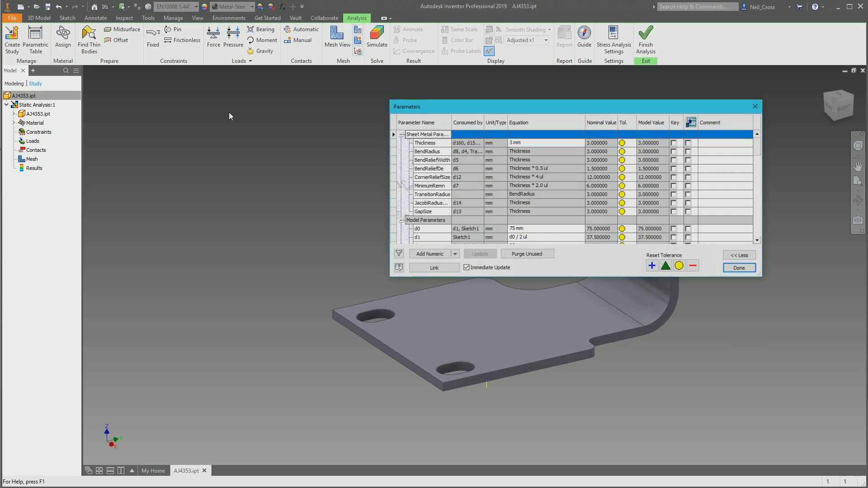
double_click(511, 143)
text(0.1)
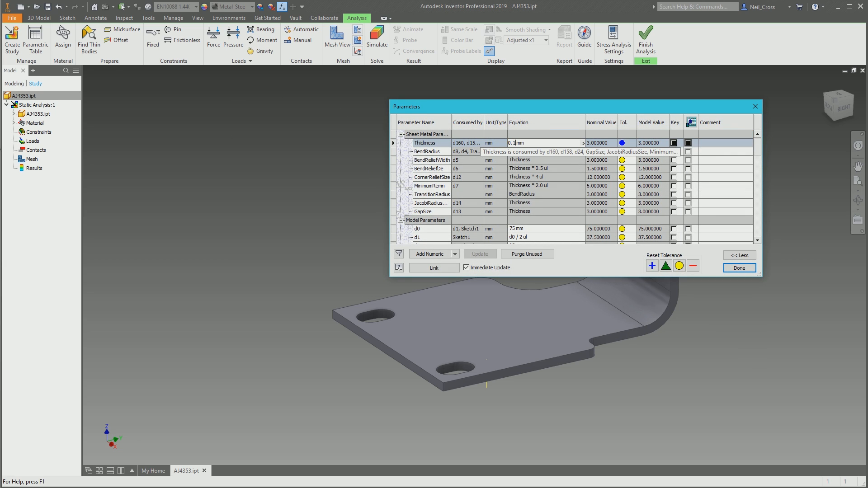
key(Return)
click(755, 107)
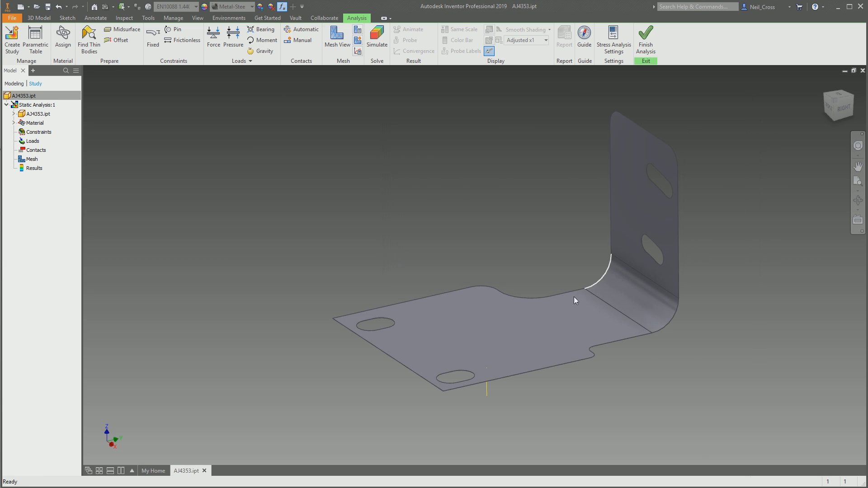
scroll(446, 365, up, 3)
middle_drag(445, 366, 419, 305)
scroll(400, 349, up, 6)
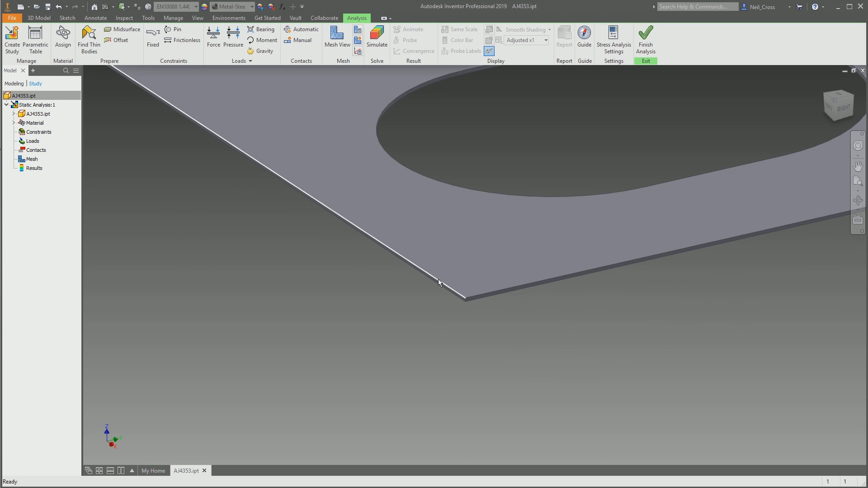
- Find the bracket's thin bodies, generate their midsurface shell, and undo it
scroll(441, 285, down, 5)
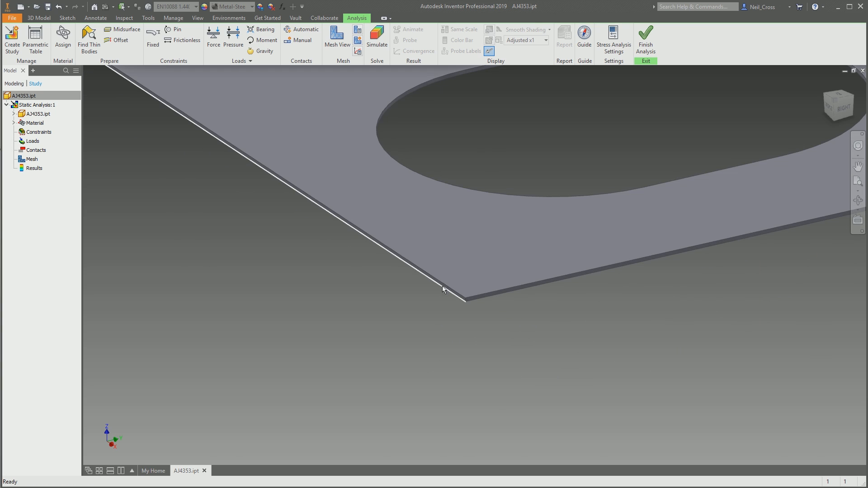
scroll(436, 307, down, 5)
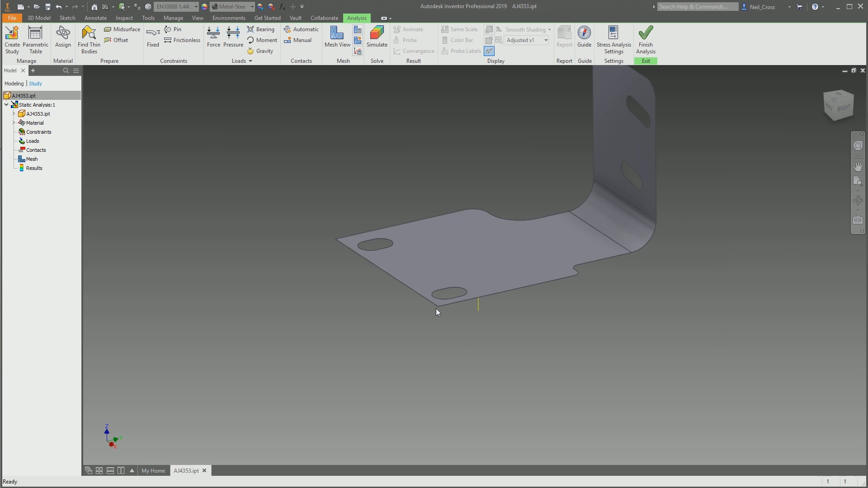
scroll(451, 338, up, 2)
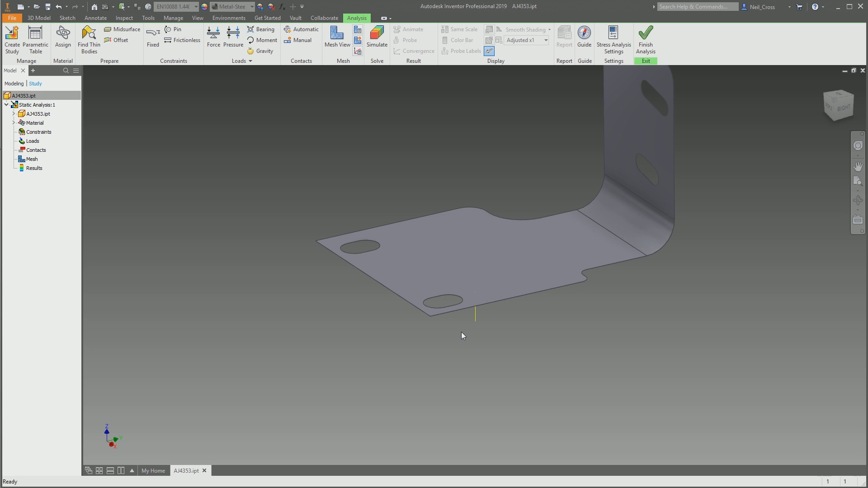
scroll(461, 332, down, 3)
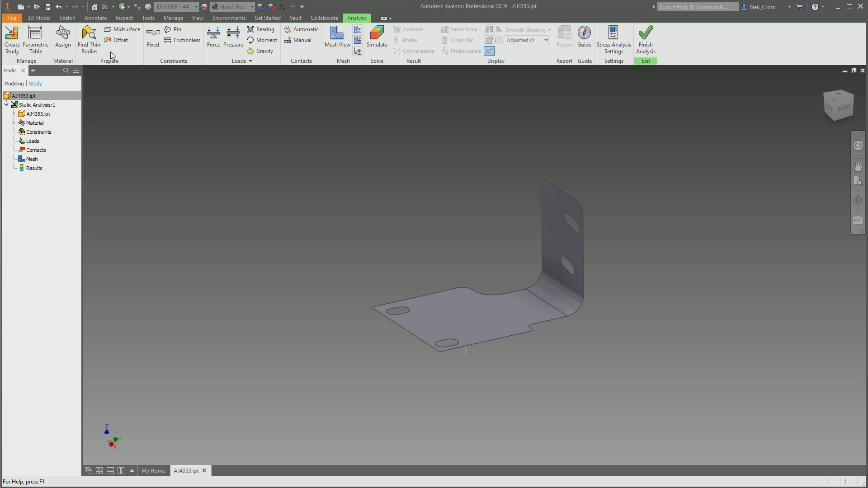
click(95, 52)
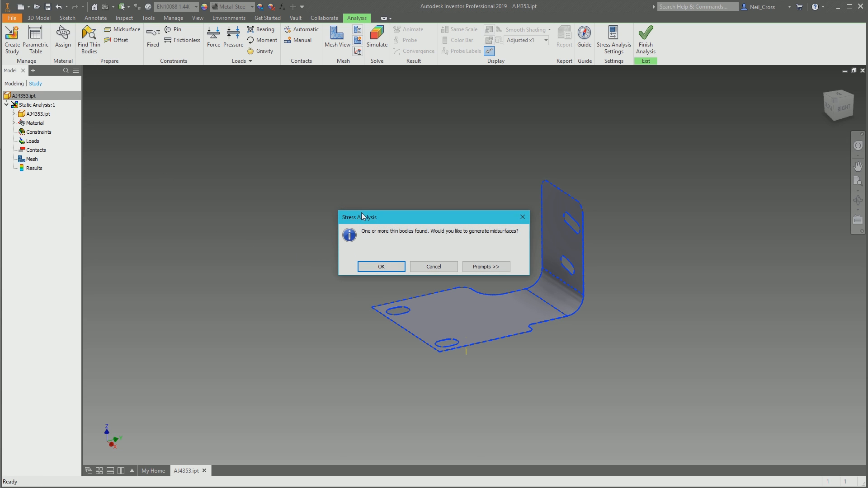
click(386, 266)
click(143, 113)
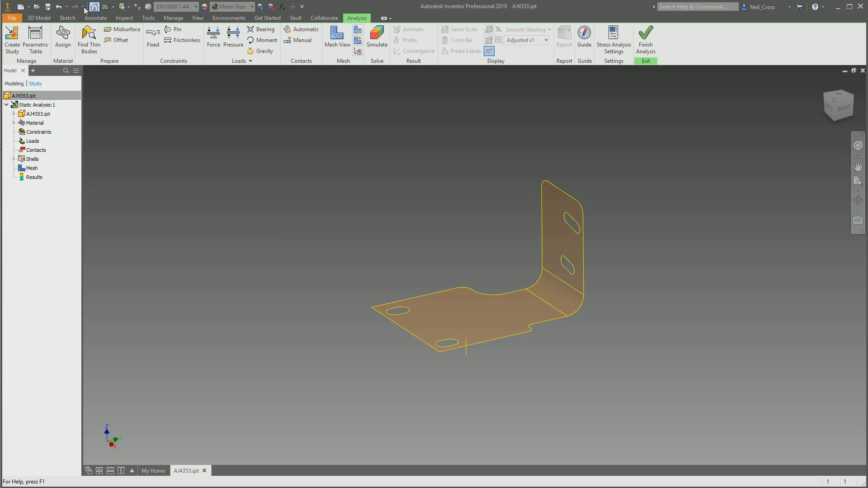
click(58, 8)
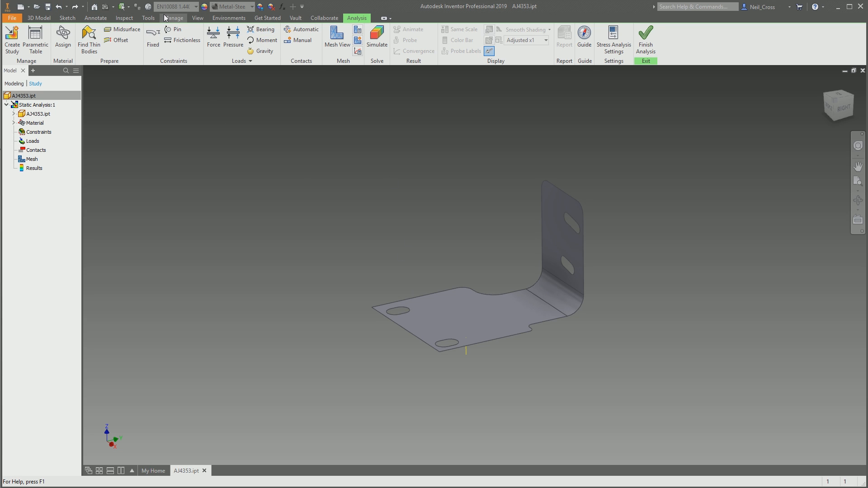
- Set the sheet metal Thickness parameter to 3 mm and close the parameters
click(282, 6)
click(514, 143)
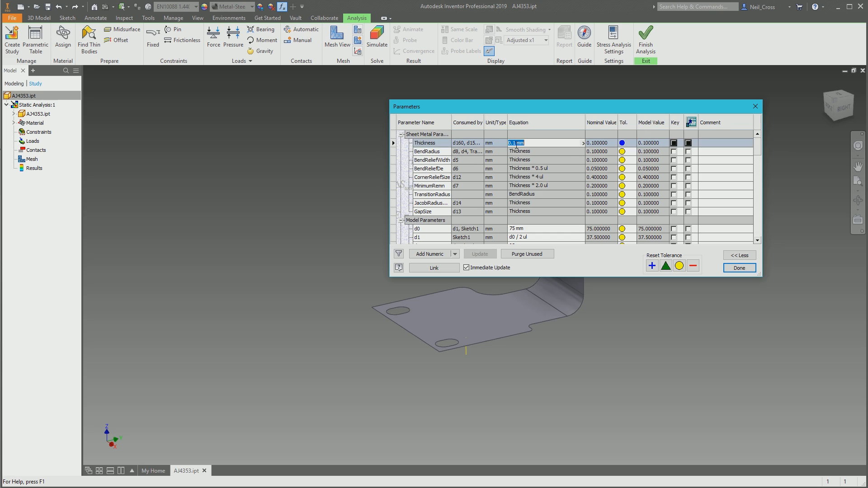
text(3)
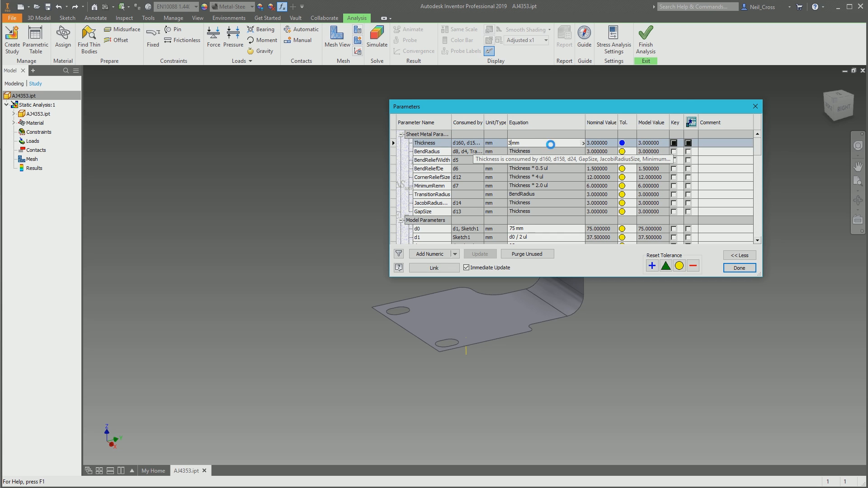
key(Return)
click(755, 107)
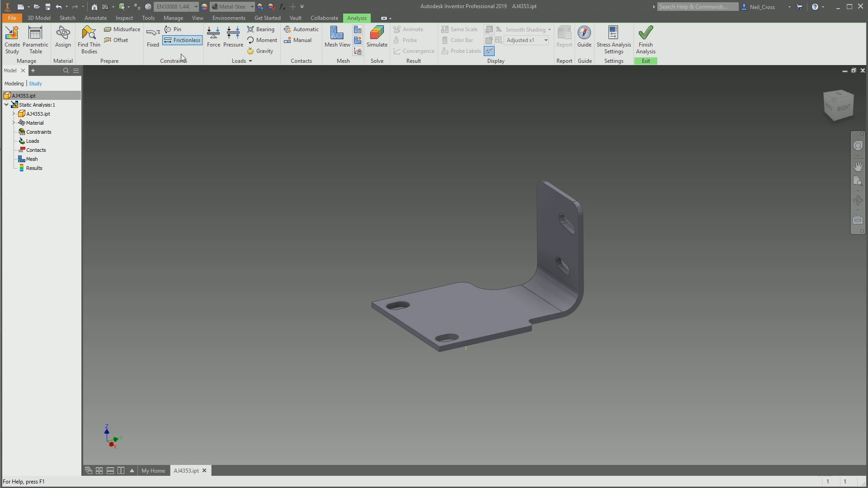
- Create a midsurface shell from the bracket's solid body despite the shell warning, and undo it
click(122, 29)
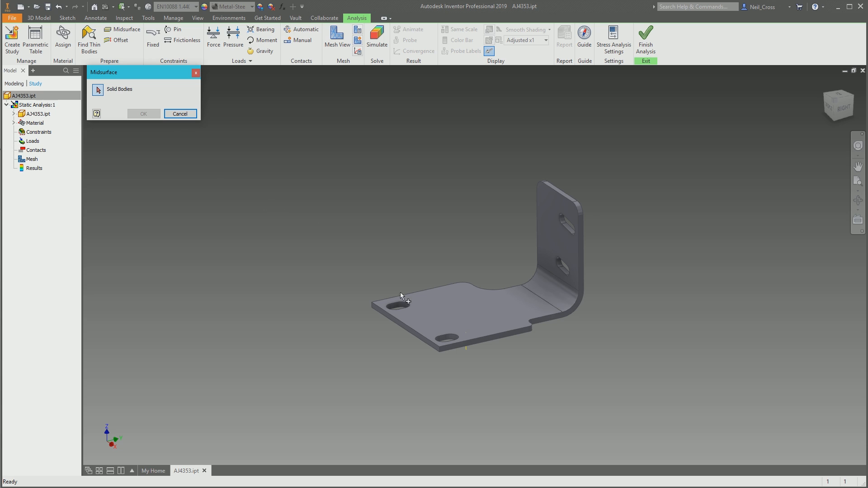
click(497, 309)
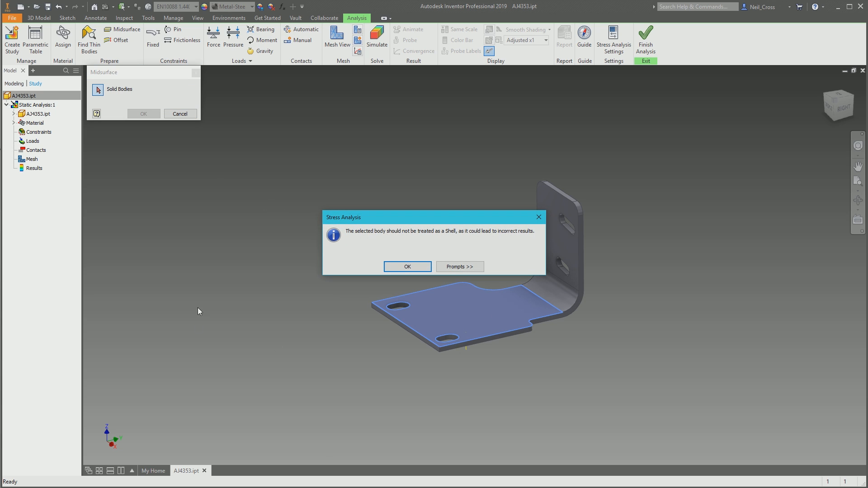
click(407, 267)
click(144, 114)
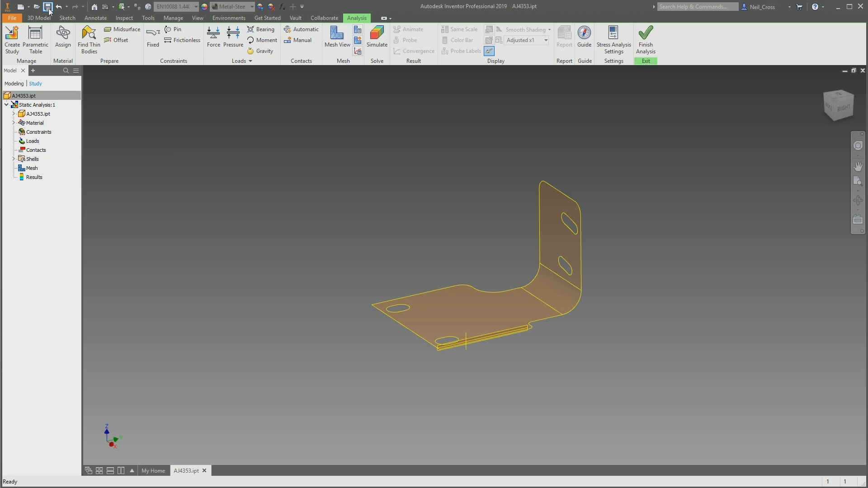
click(60, 7)
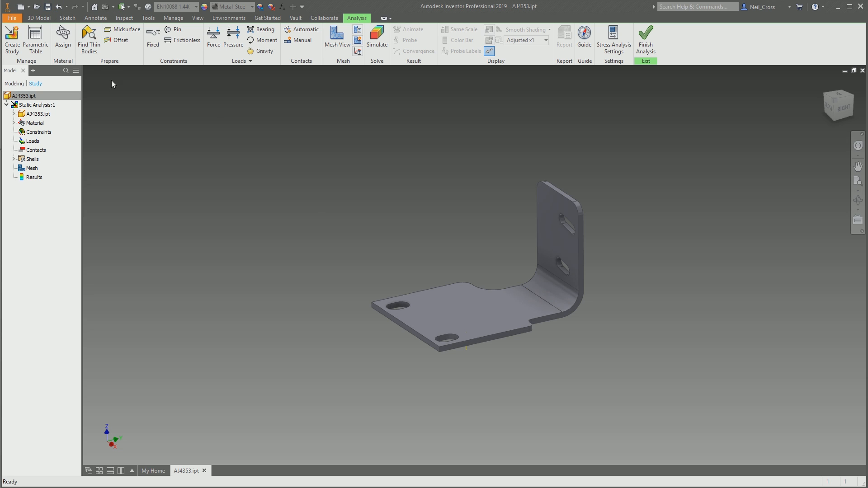
- Create an offset shell from the bracket's inner face chain with a thickness of 10 mm, and undo it
click(118, 39)
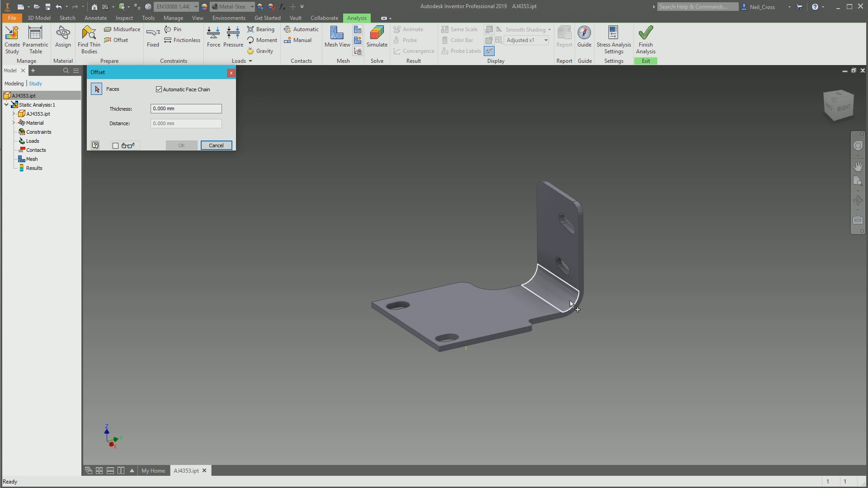
click(525, 315)
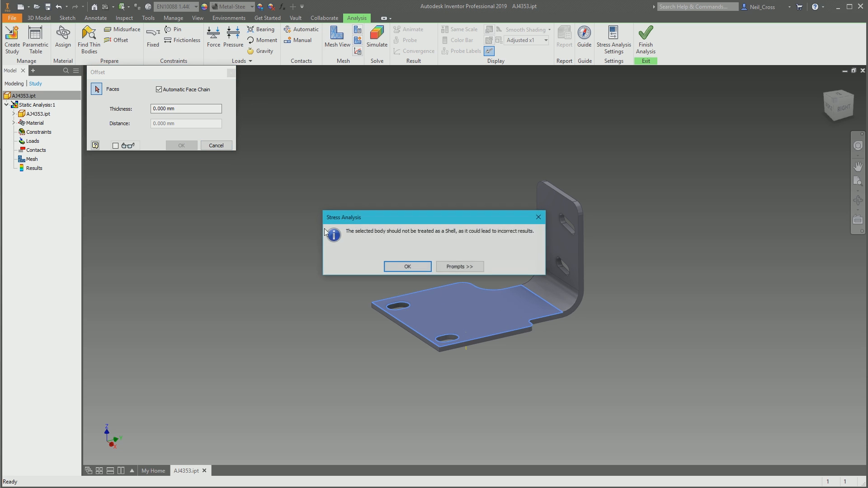
click(418, 269)
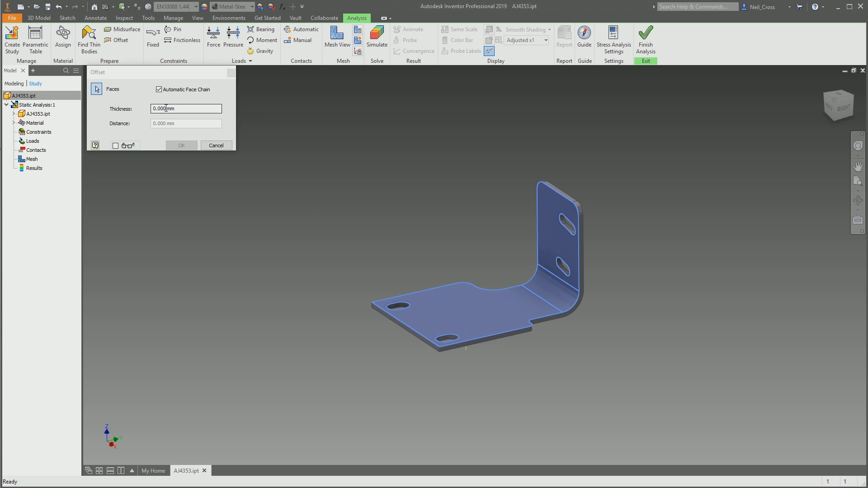
click(159, 110)
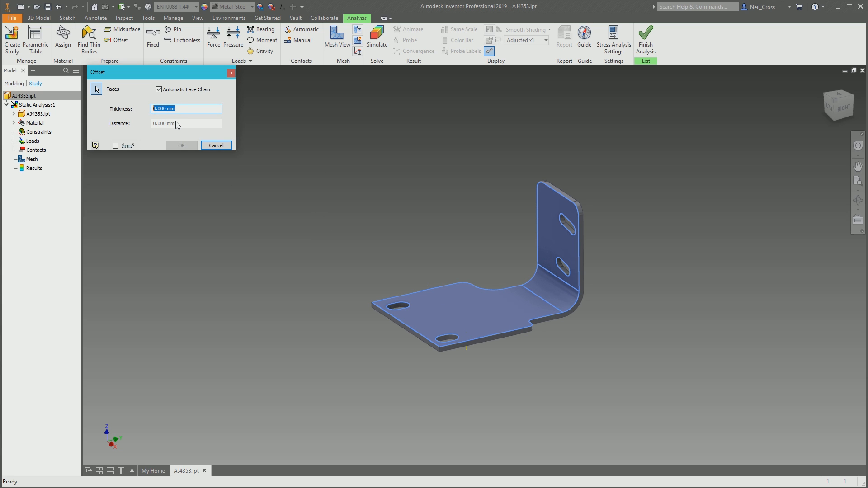
text(10)
click(179, 144)
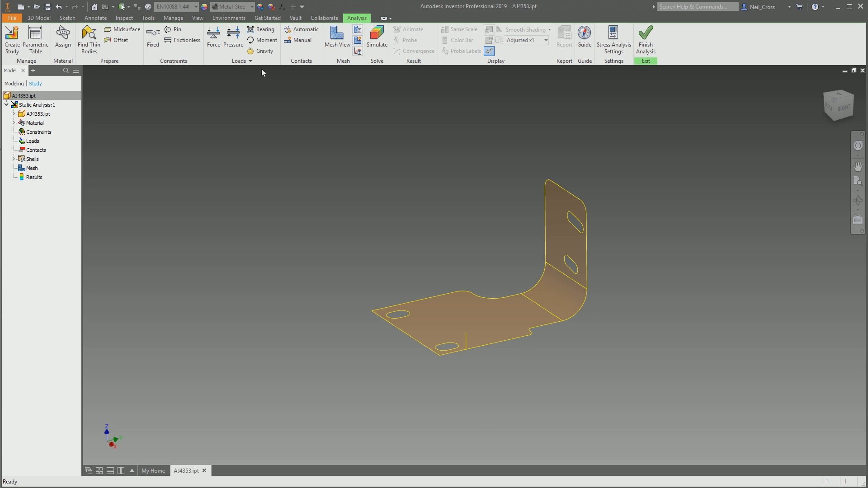
click(58, 6)
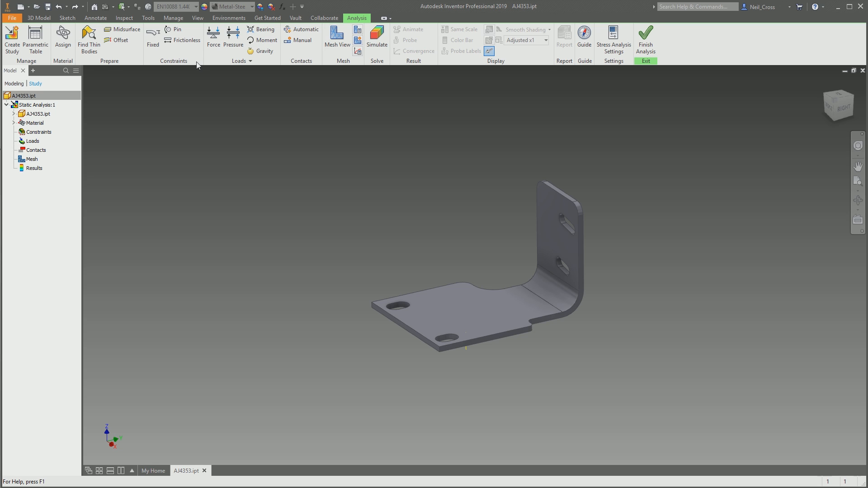
- Apply a Fixed constraint to the narrow end face of the base plate beside the two slots
click(152, 45)
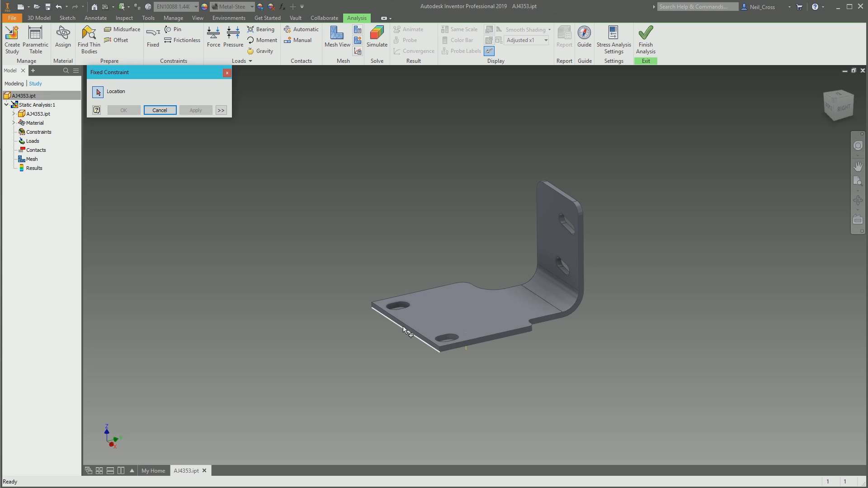
scroll(403, 328, up, 3)
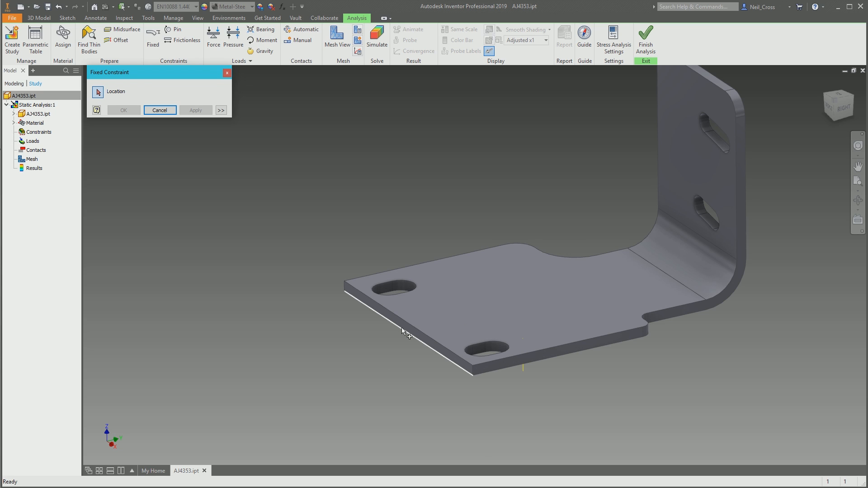
click(406, 328)
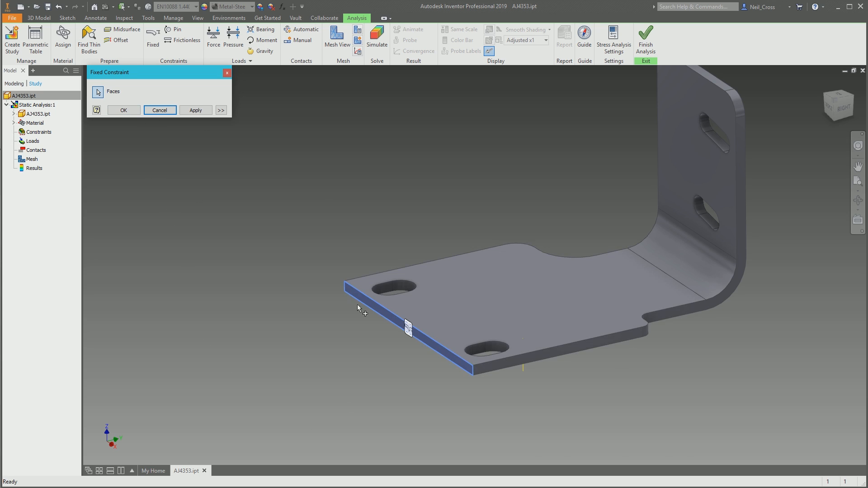
scroll(405, 274, up, 3)
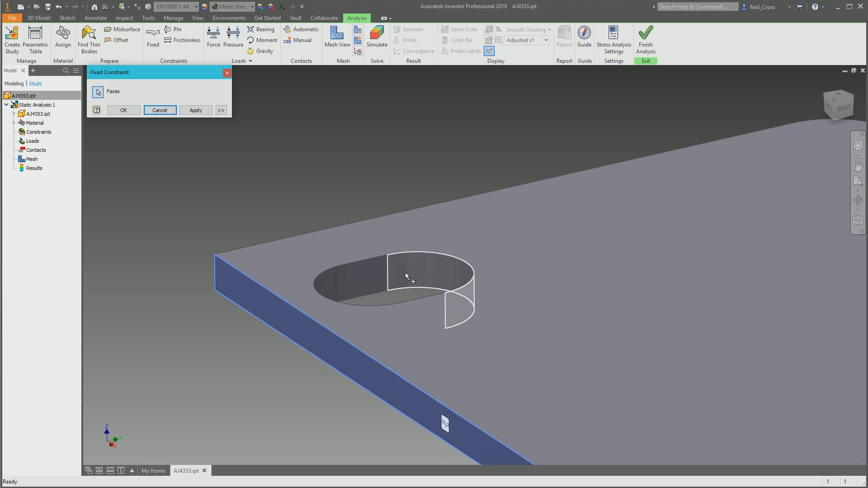
scroll(433, 297, down, 3)
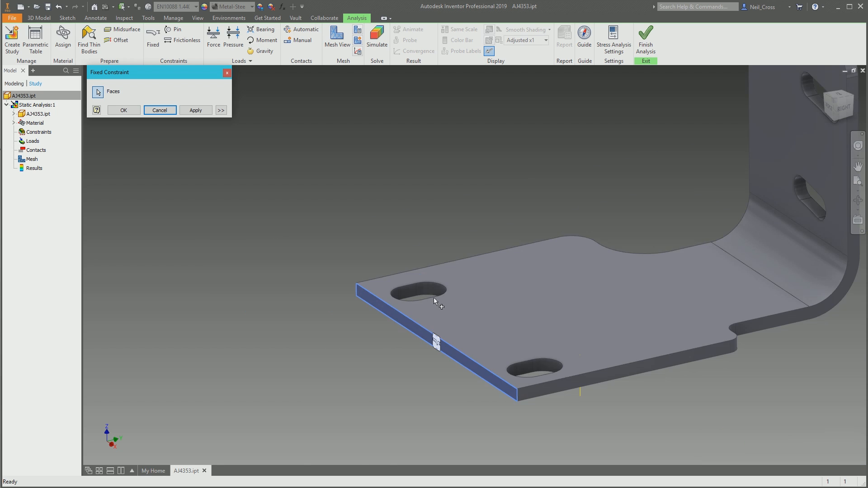
middle_drag(471, 330, 433, 311)
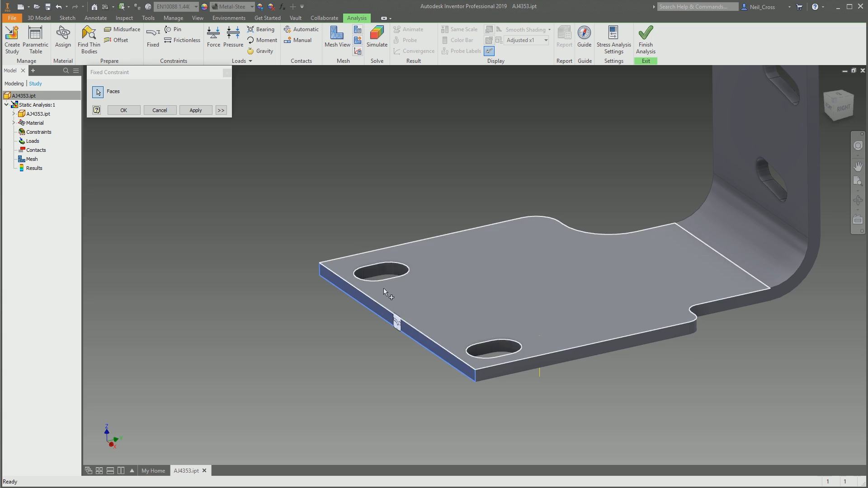
scroll(351, 230, down, 3)
scroll(398, 276, up, 2)
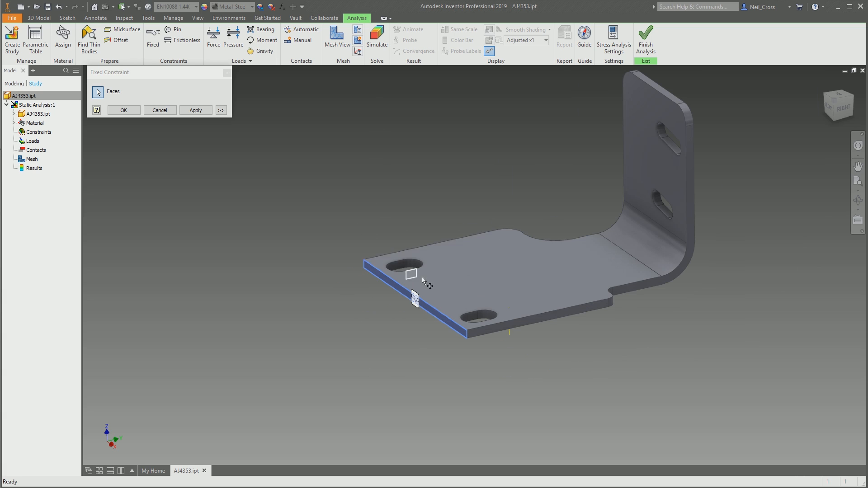
click(126, 110)
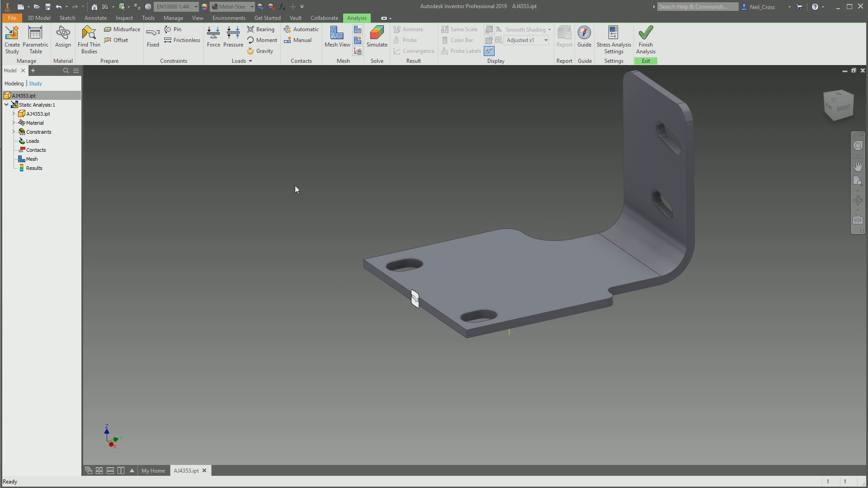
click(176, 30)
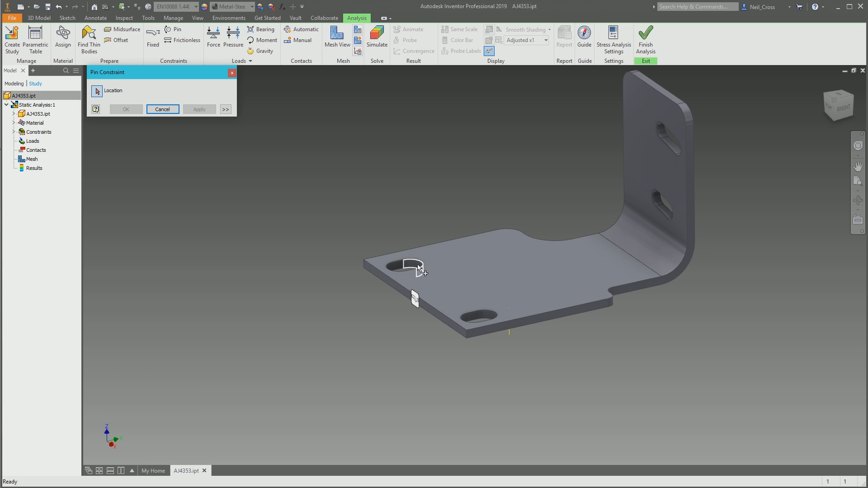
click(178, 109)
click(183, 40)
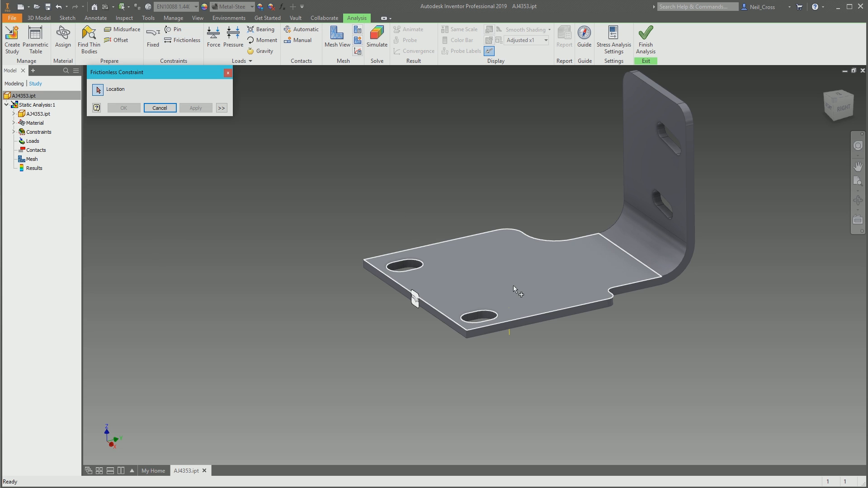
click(472, 296)
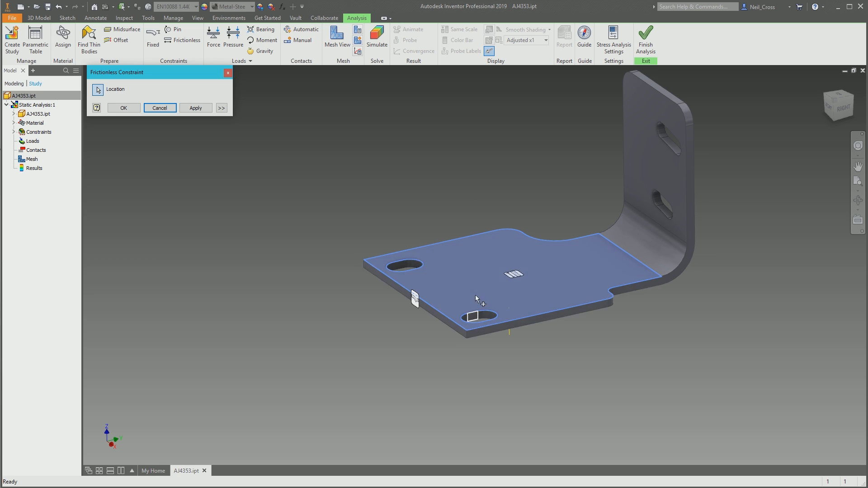
click(163, 110)
- Apply a 200 N force normal to the inner face of the bracket's upright flange
click(218, 46)
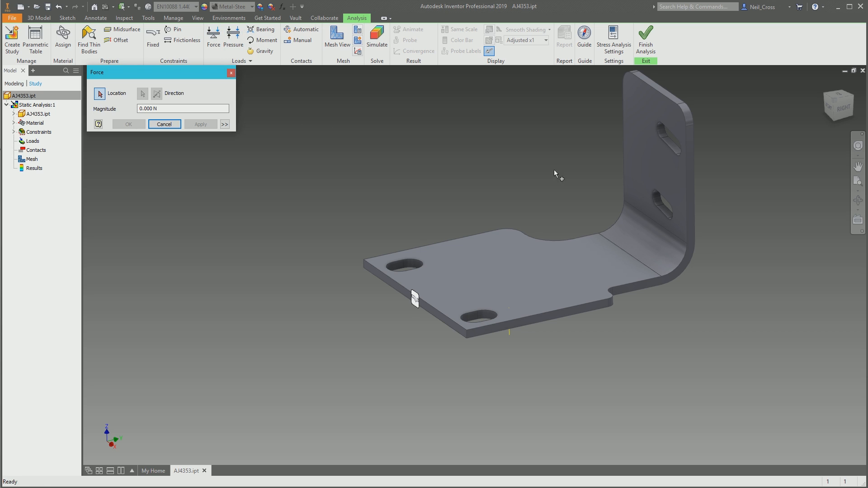
click(665, 164)
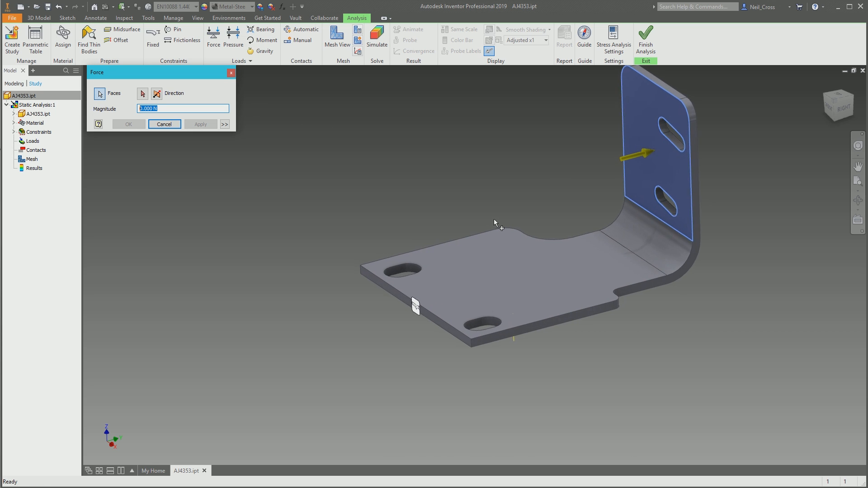
shift+middle_drag(522, 212, 658, 209)
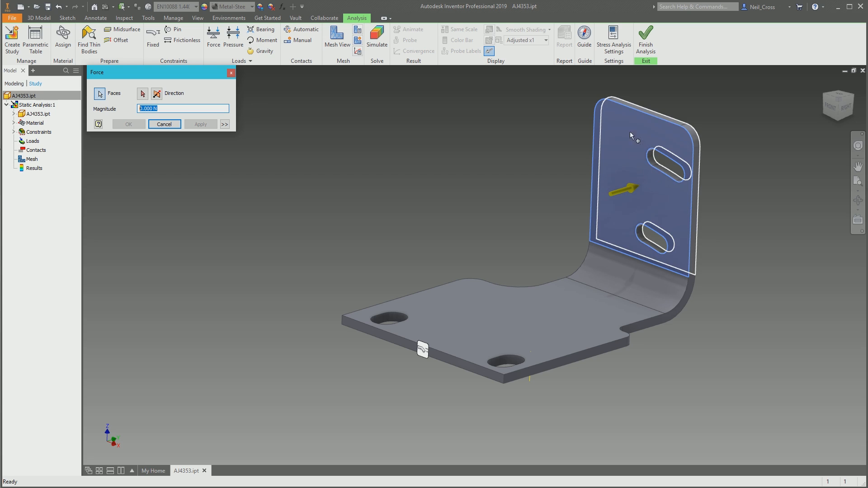
click(152, 109)
double_click(152, 109)
text(200)
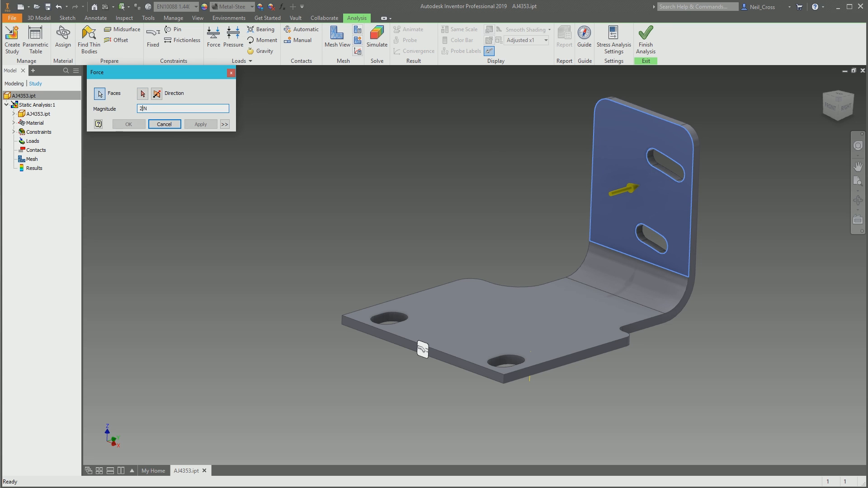
click(129, 124)
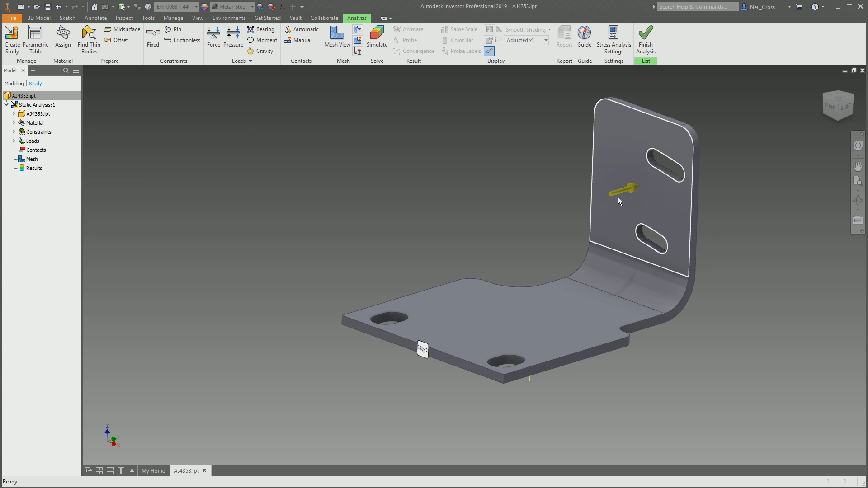
click(605, 233)
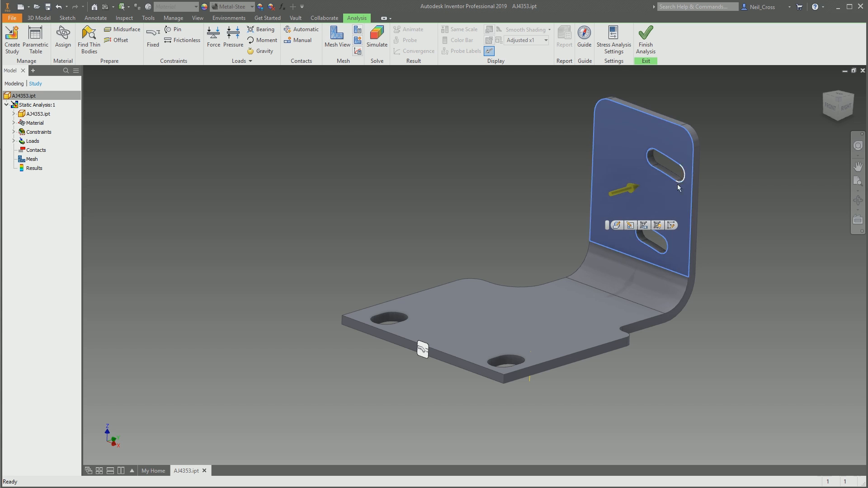
scroll(630, 182, up, 3)
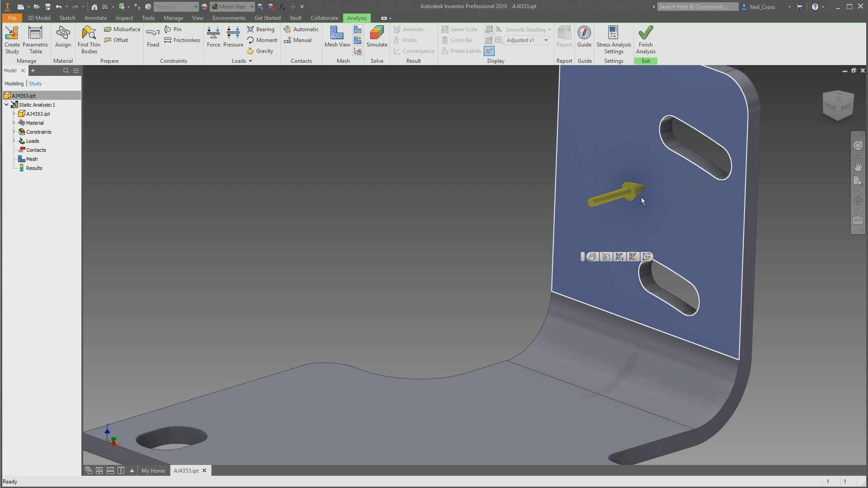
scroll(641, 196, down, 3)
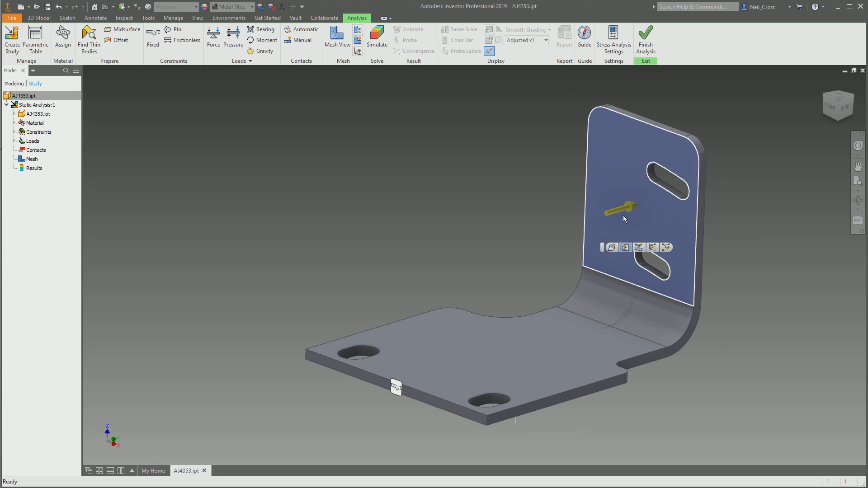
click(234, 36)
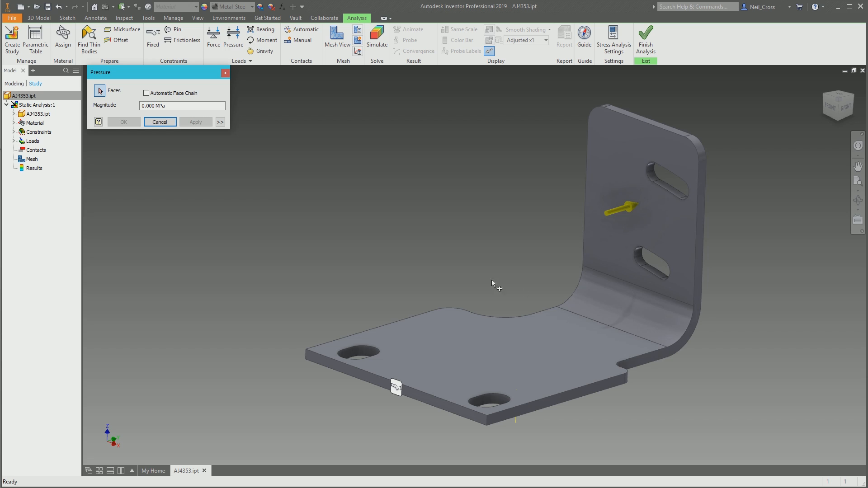
click(175, 93)
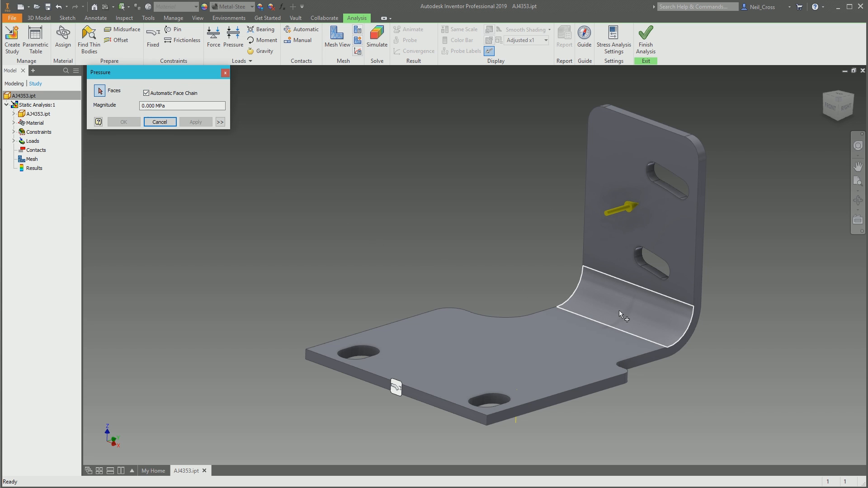
click(637, 306)
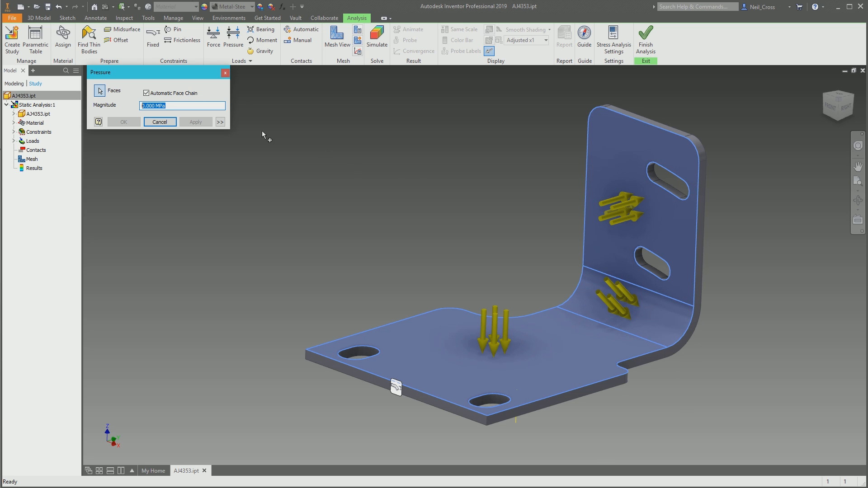
click(171, 122)
- Apply a pressure load of 1000 MPa to the inner curved face of the bend only
click(233, 36)
click(159, 105)
click(617, 282)
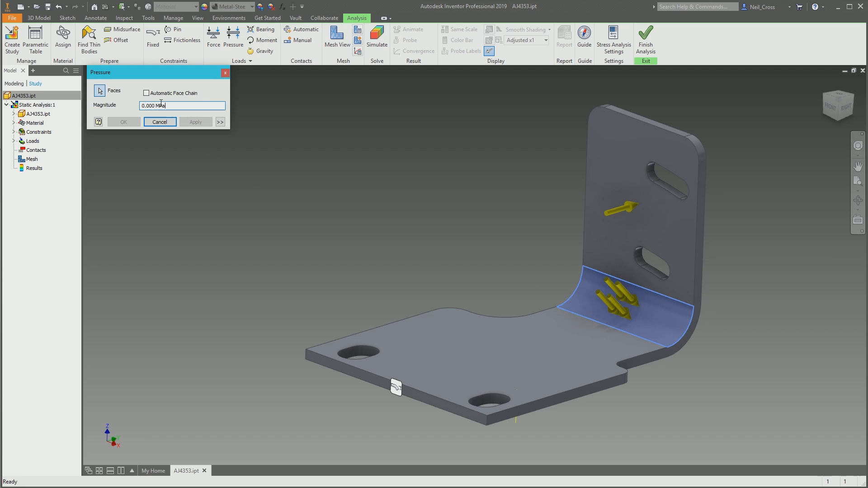
double_click(154, 105)
text(1000)
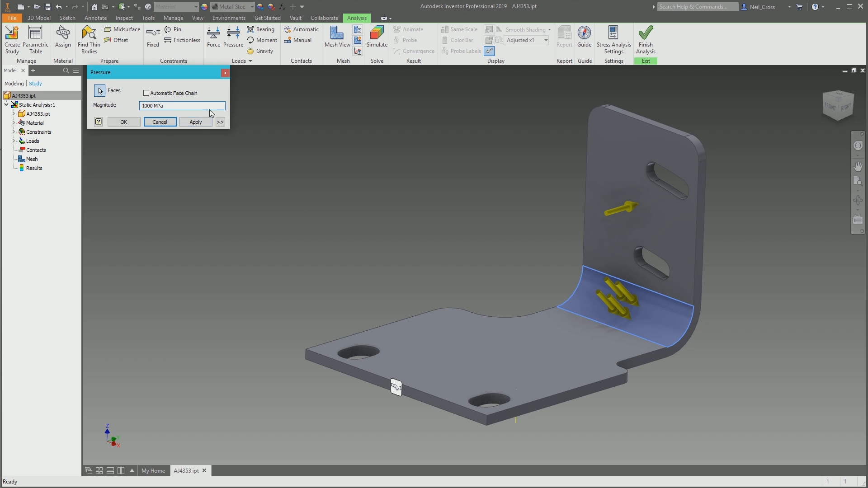
click(123, 122)
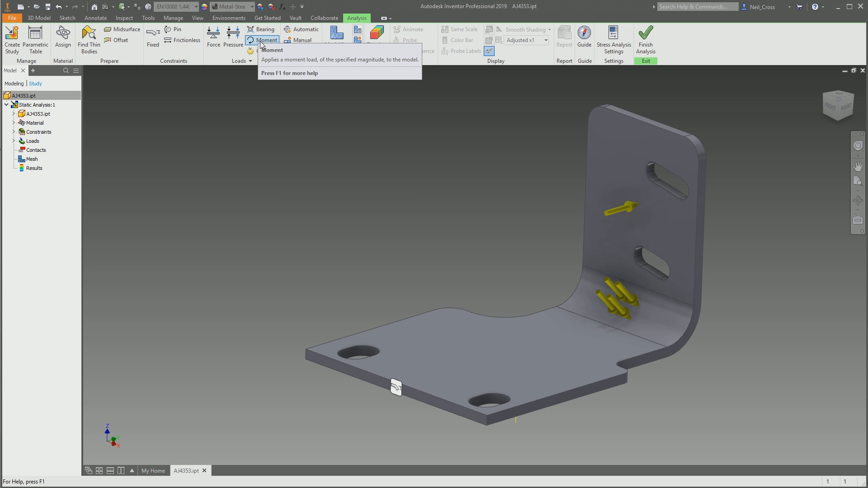
- Add a gravity load along the vertical corner edge of the base plate, flipping its direction to point downward
click(262, 51)
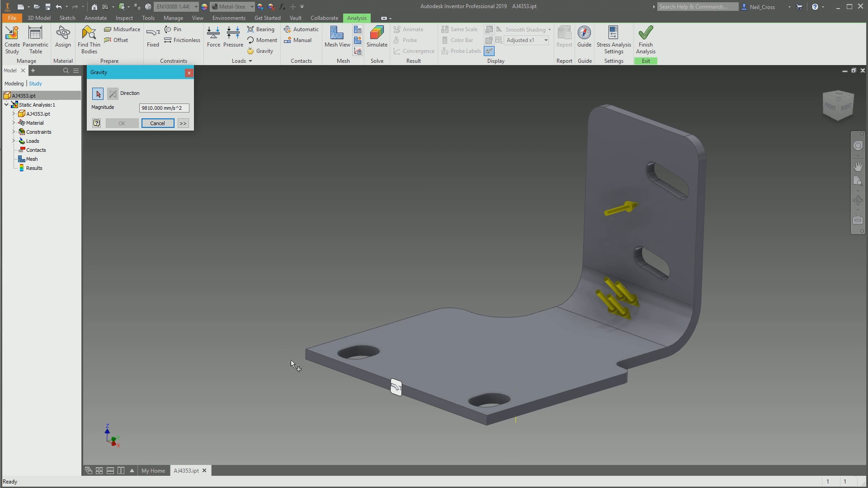
click(306, 355)
click(112, 94)
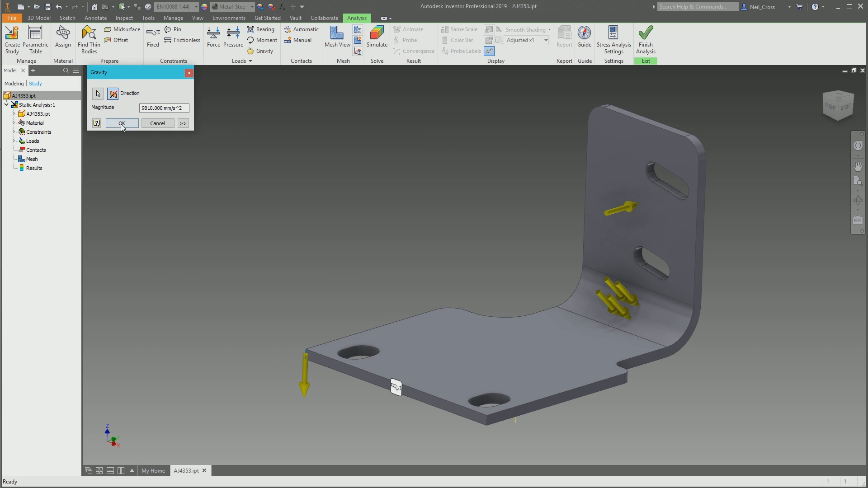
click(121, 125)
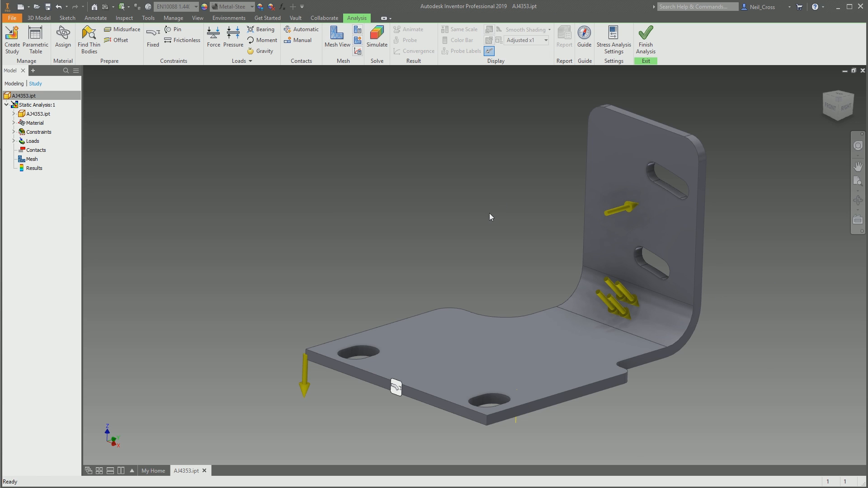
- Apply a 500 N remote force to the base plate's top face with the remote point's Z coordinate at 20 mm
click(239, 62)
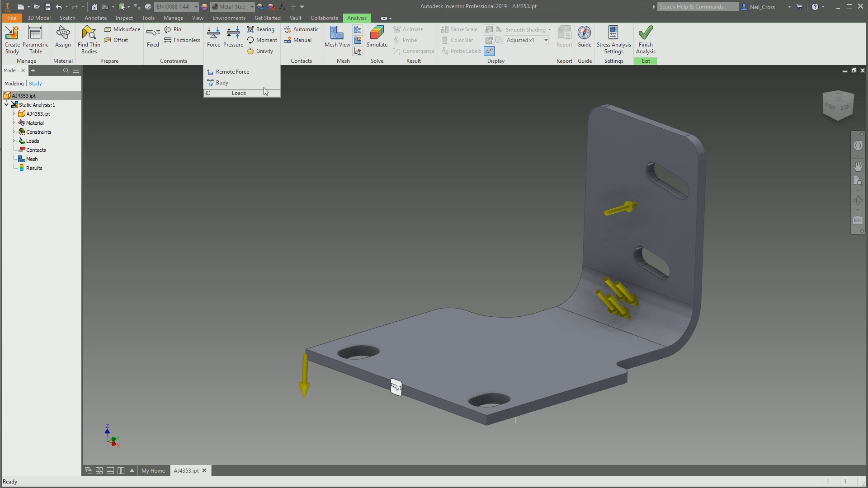
click(239, 72)
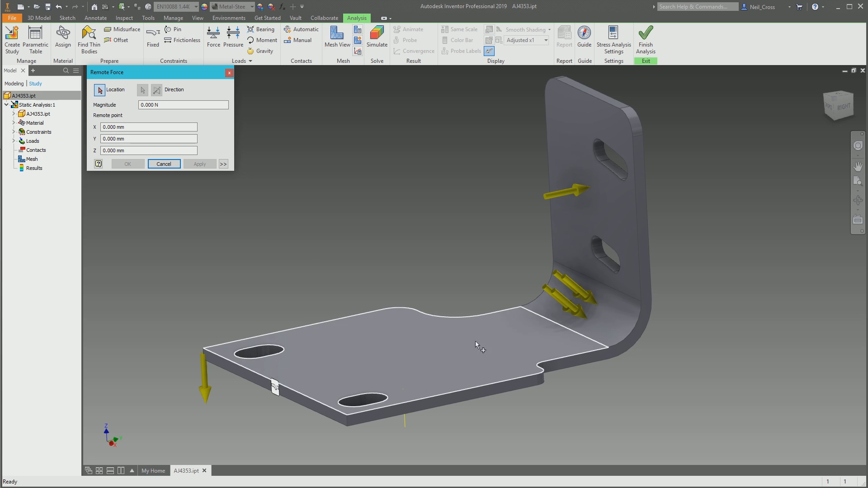
click(420, 352)
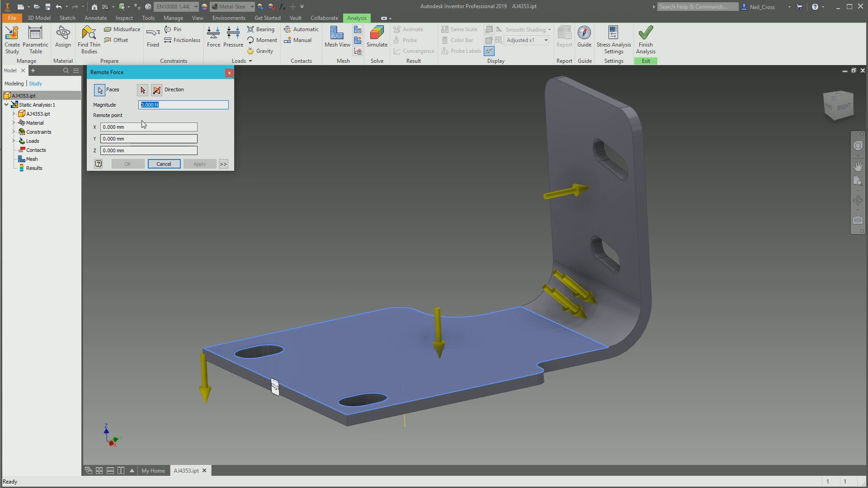
text(500)
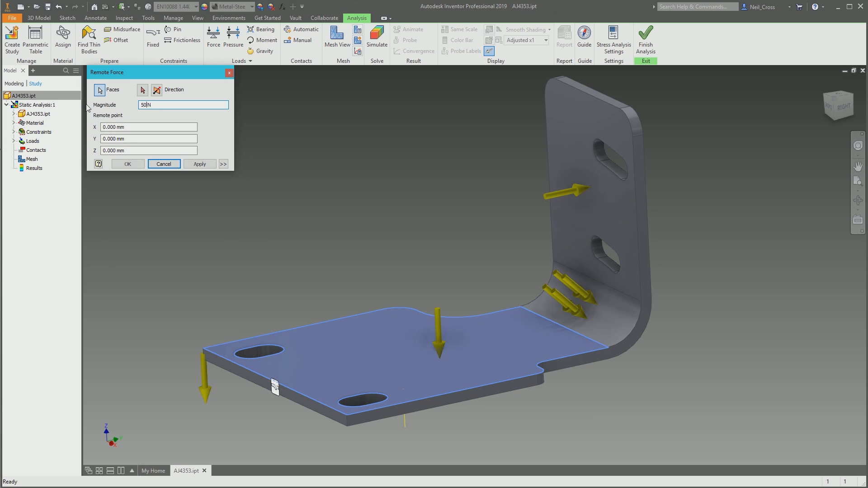
click(108, 150)
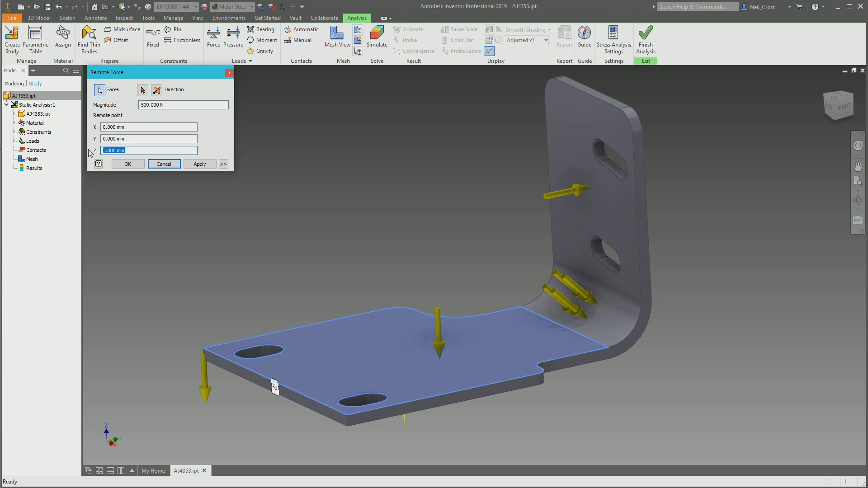
text(20)
key(shift+Tab)
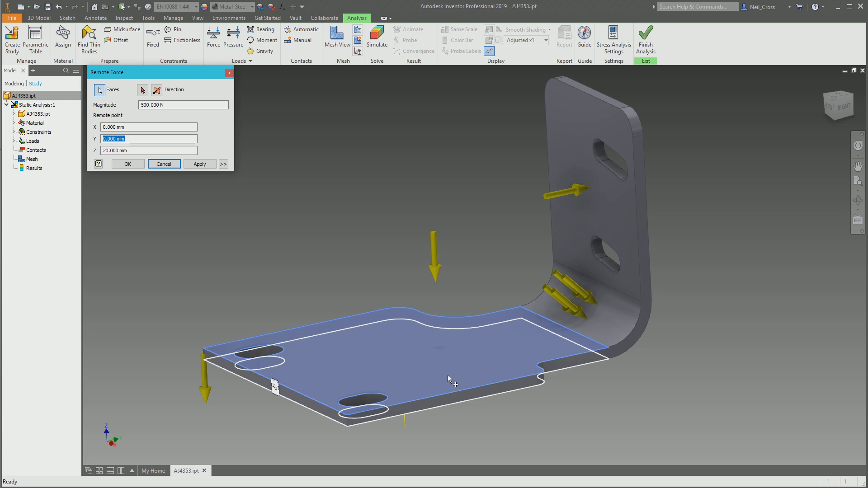
click(129, 164)
- Review the linear and angular options of the body load, and leave without adding one
click(240, 61)
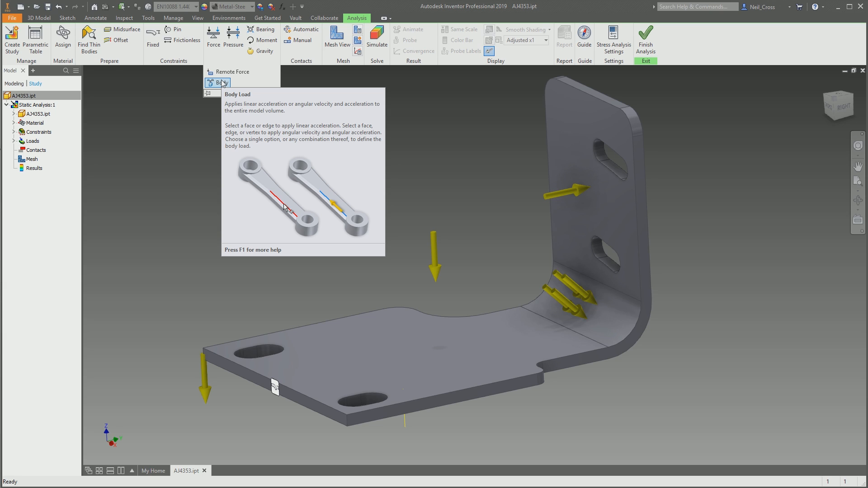
click(222, 82)
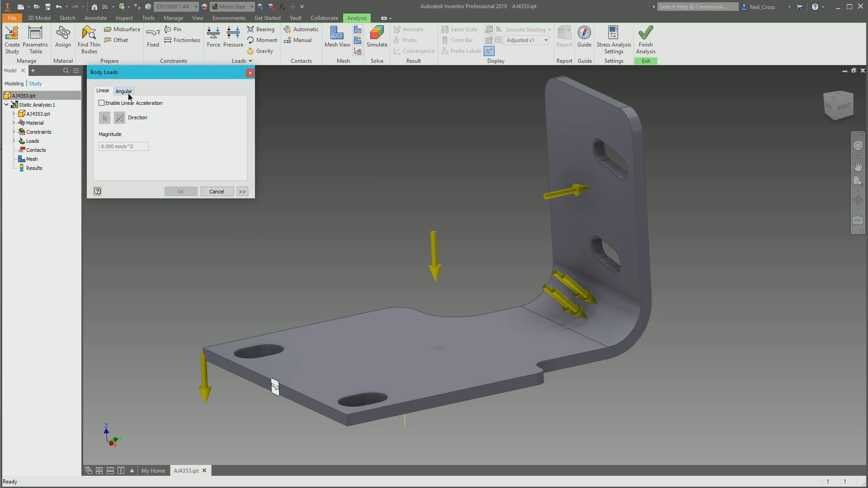
click(128, 92)
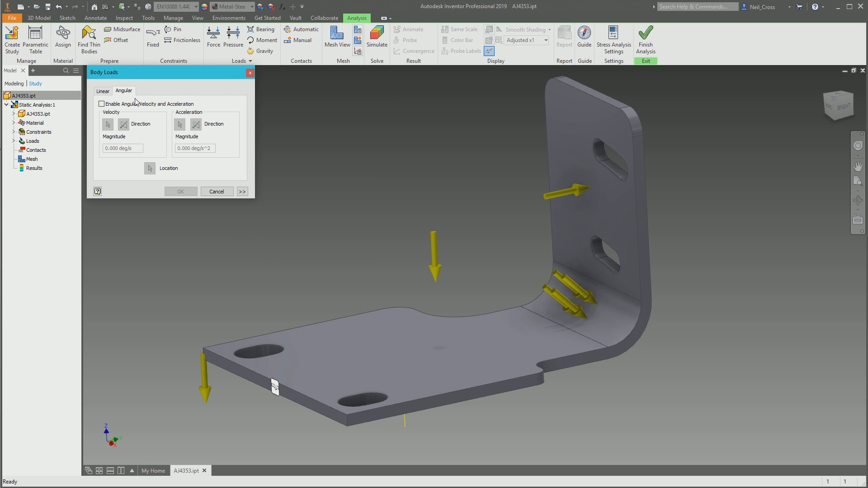
click(211, 192)
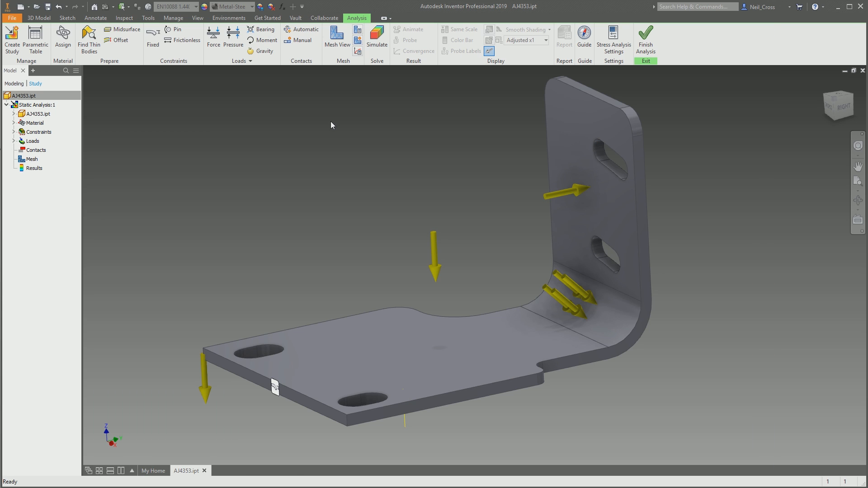
- Examine the contact types available for a manual contact, and leave without creating one
click(301, 29)
click(303, 42)
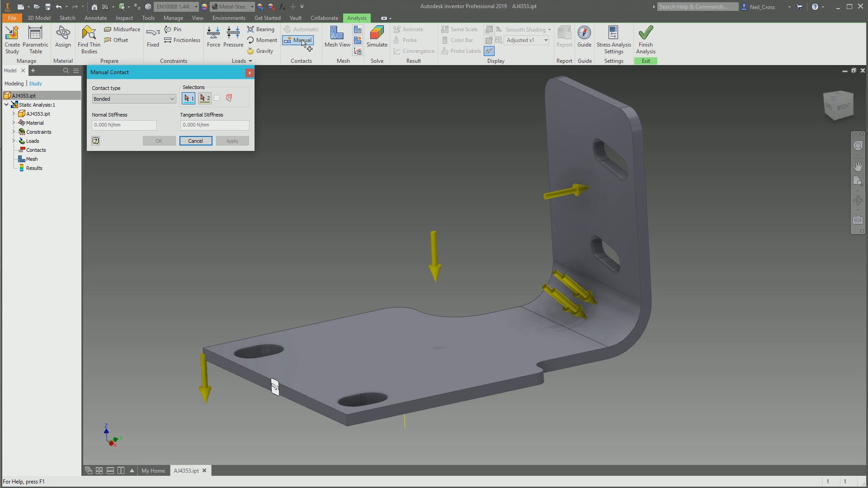
click(163, 98)
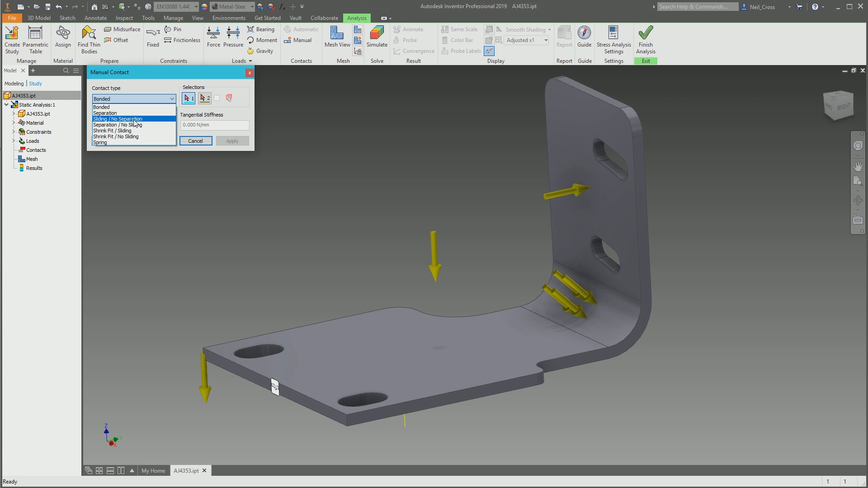
click(155, 80)
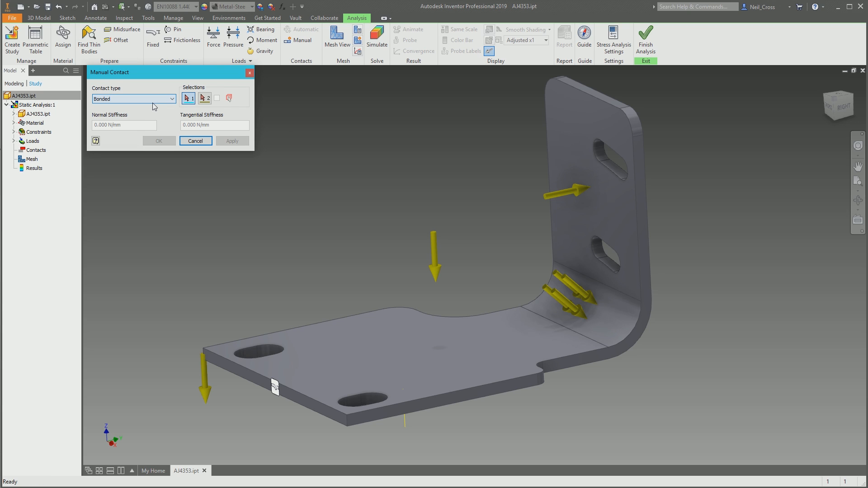
click(194, 141)
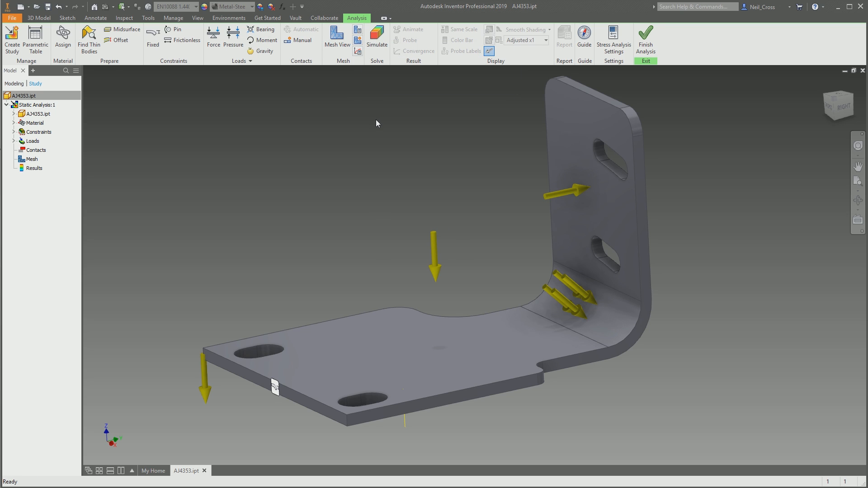
- Review the average and minimum element sizes in the mesh settings, and generate the bracket's mesh for display
click(358, 31)
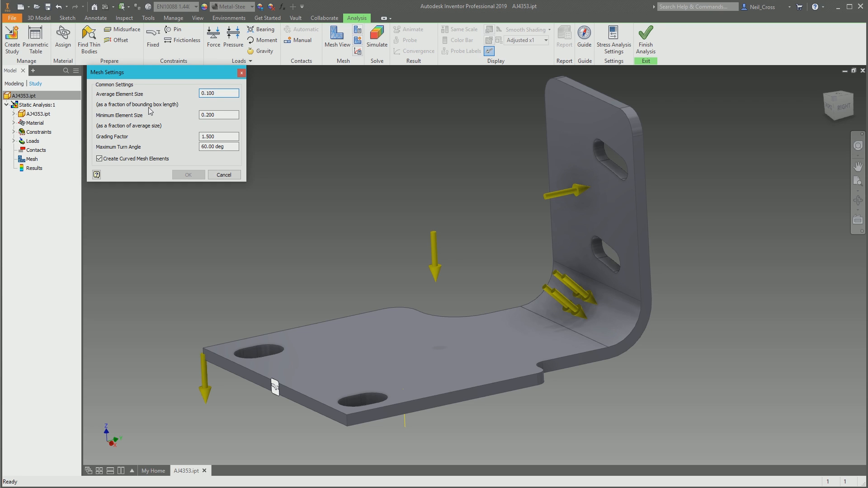
double_click(221, 93)
drag(207, 100, 221, 99)
key(Tab)
drag(216, 115, 161, 118)
click(221, 92)
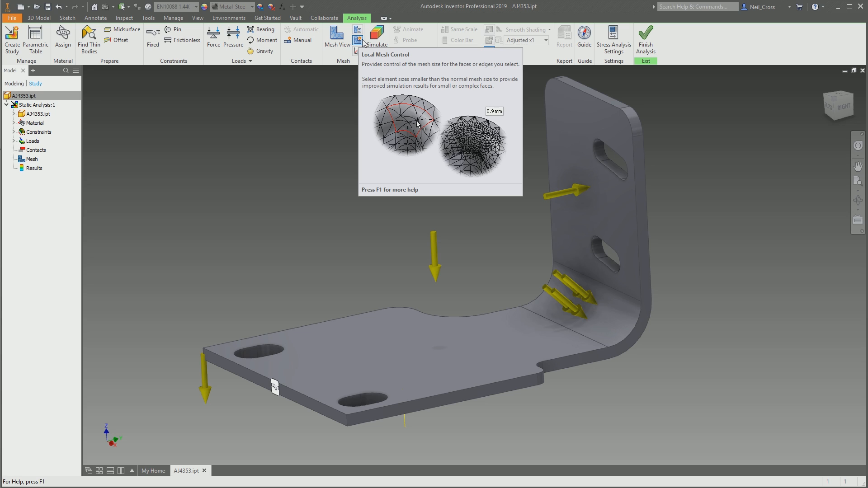
click(337, 45)
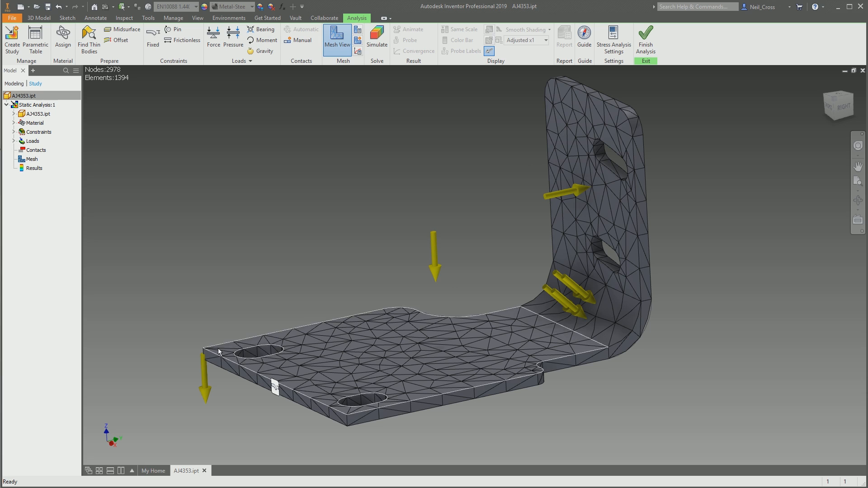
- Add a local mesh control with a 2 mm element size to the base plate's top face and update the mesh
scroll(209, 366, up, 3)
scroll(253, 360, down, 3)
middle_drag(253, 360, 264, 307)
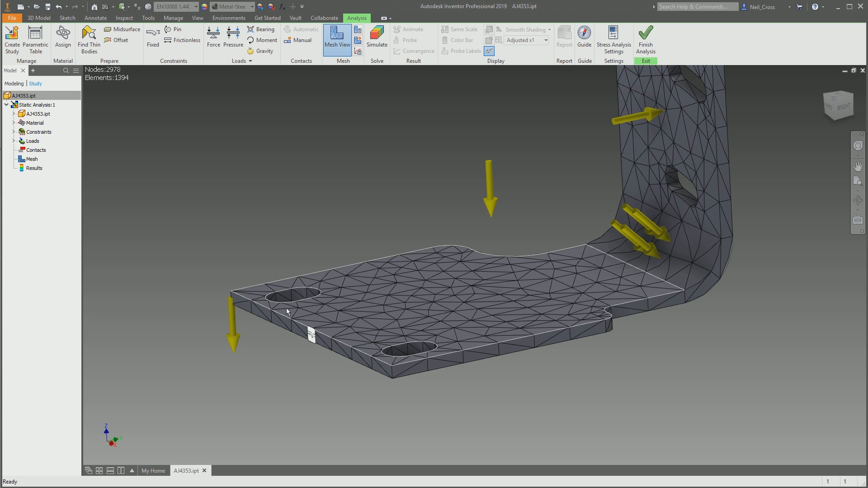
click(357, 42)
click(335, 306)
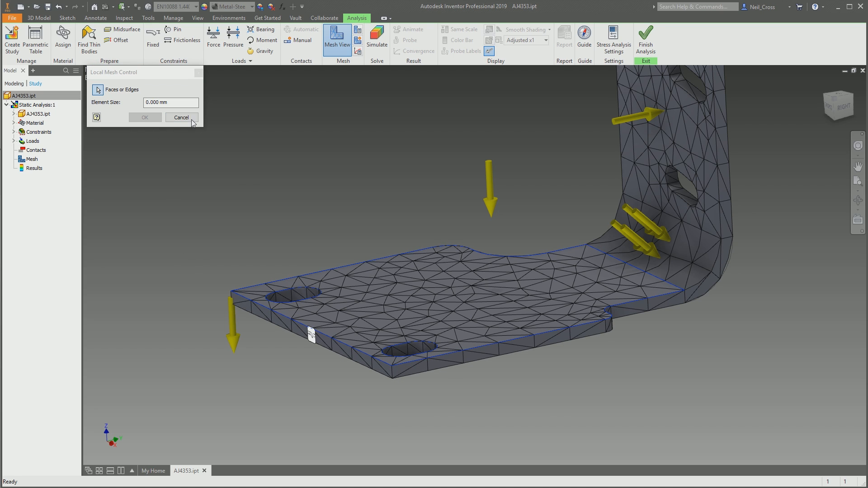
click(157, 102)
click(157, 103)
double_click(158, 102)
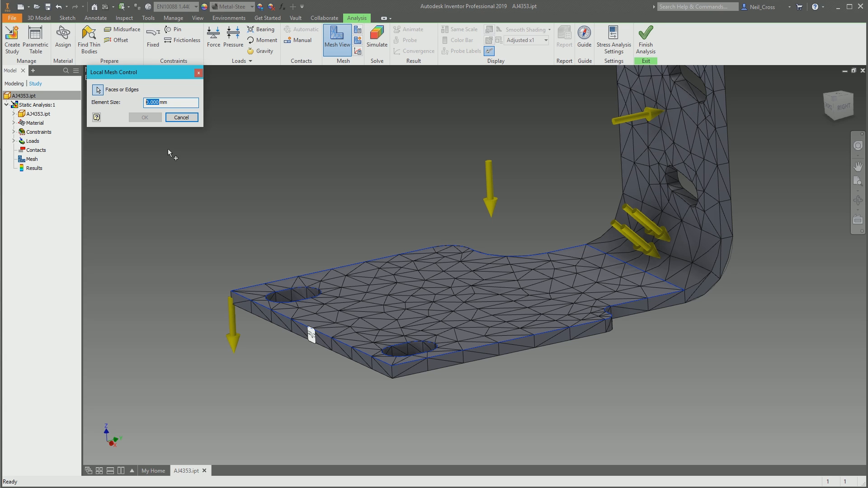
text(2)
click(145, 117)
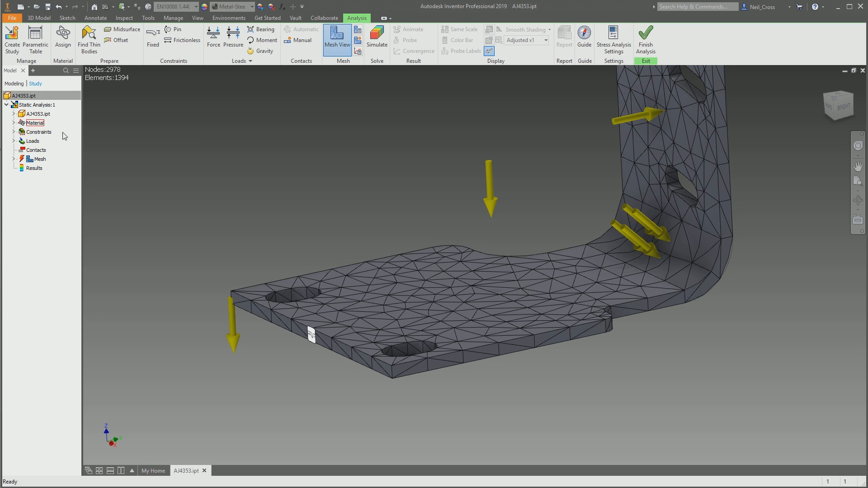
right_click(36, 161)
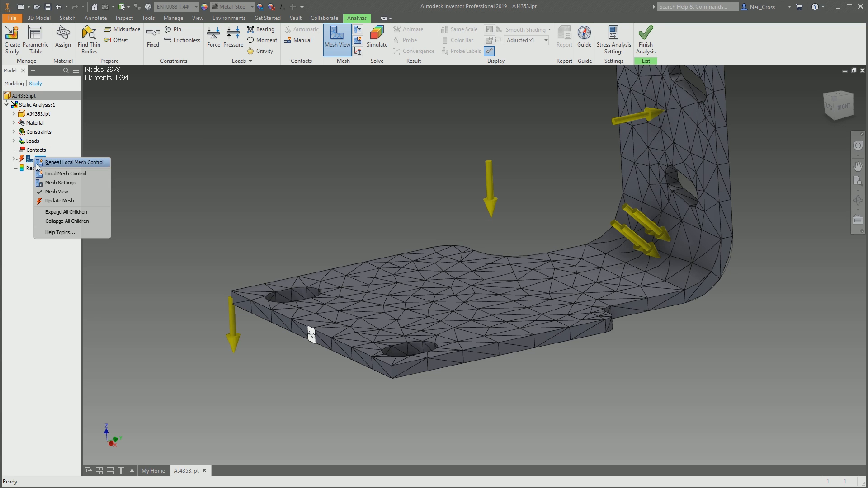
click(55, 203)
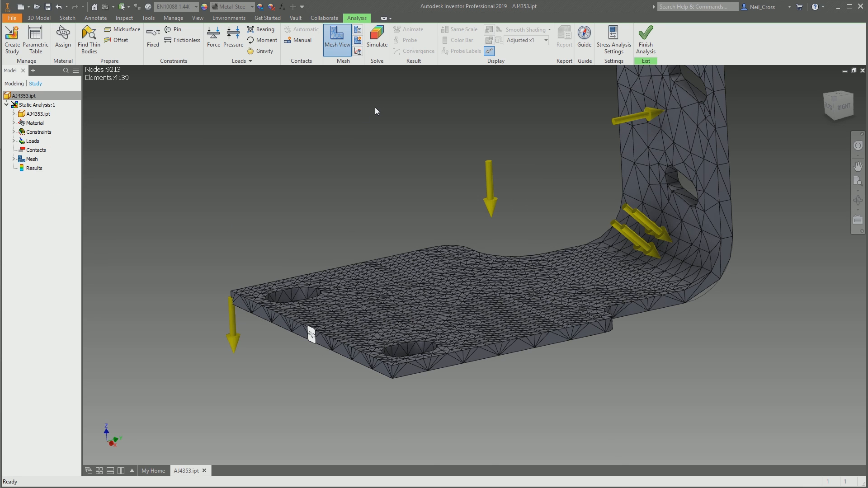
- Add a second 2 mm local mesh control on the base plate's side and slot faces and update the mesh
scroll(337, 318, up, 3)
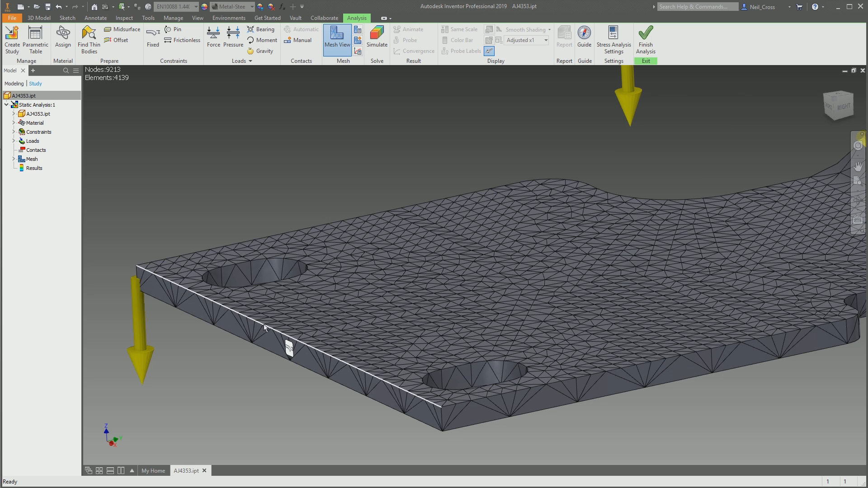
click(357, 40)
shift+middle_drag(289, 336, 557, 231)
shift+middle_drag(603, 256, 664, 298)
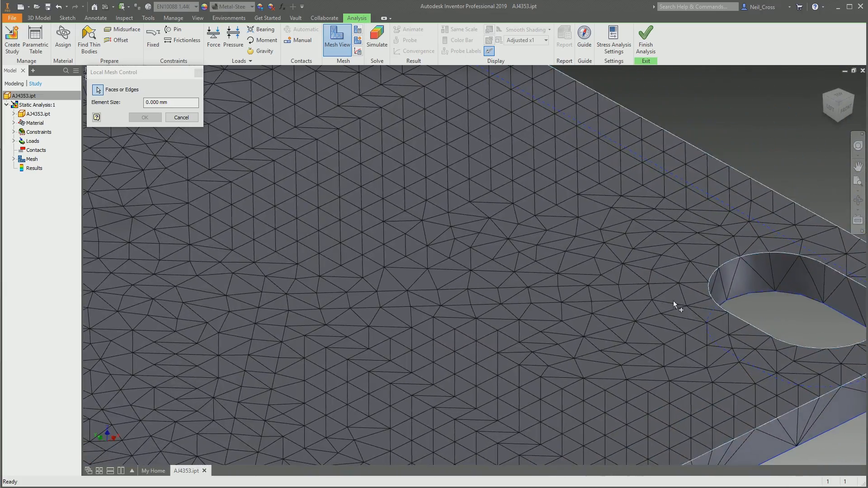
shift+middle_drag(775, 271, 632, 285)
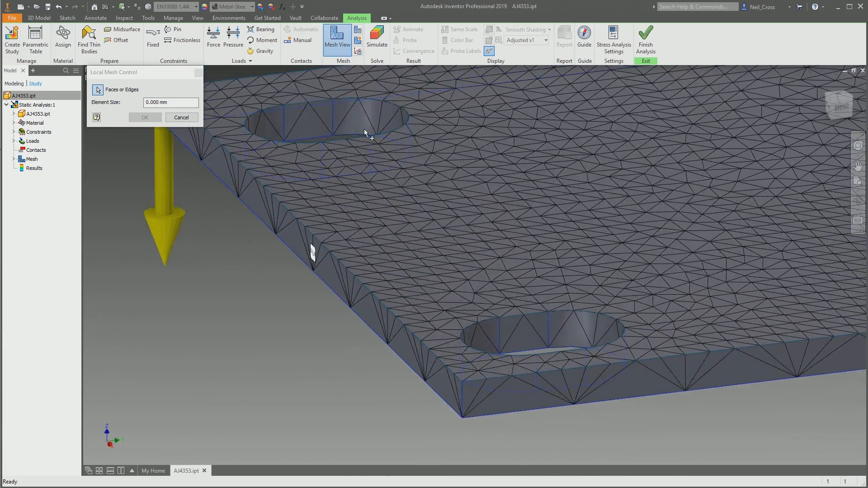
click(156, 103)
triple_click(155, 103)
text(2)
click(145, 117)
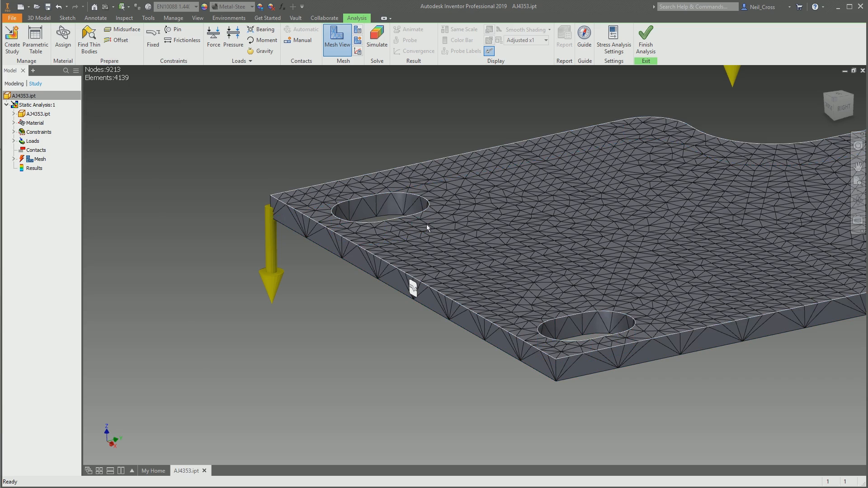
right_click(40, 160)
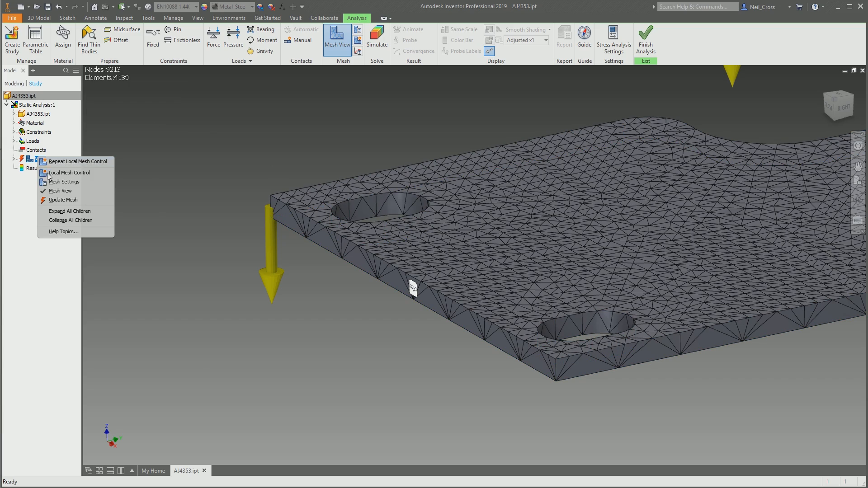
click(68, 202)
- Set the stop criteria in the convergence settings to 5%
shift+middle_drag(607, 350, 396, 243)
shift+middle_drag(381, 284, 730, 241)
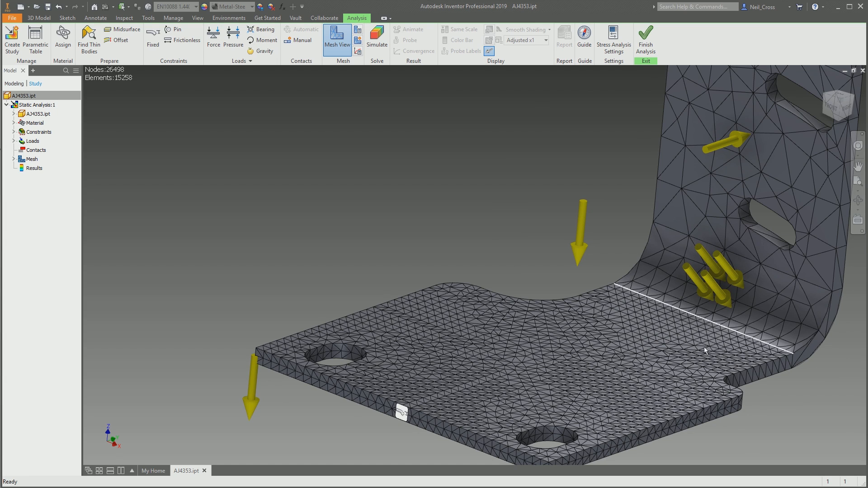
click(358, 52)
double_click(104, 89)
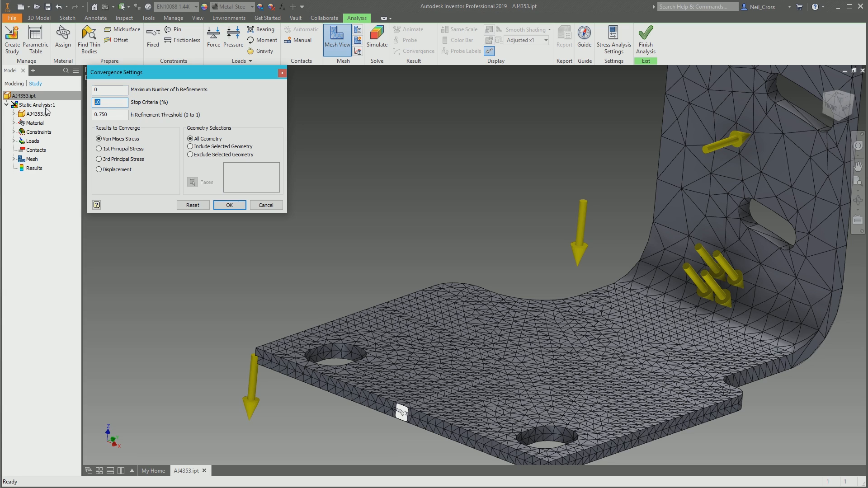
click(122, 103)
text(5)
click(229, 205)
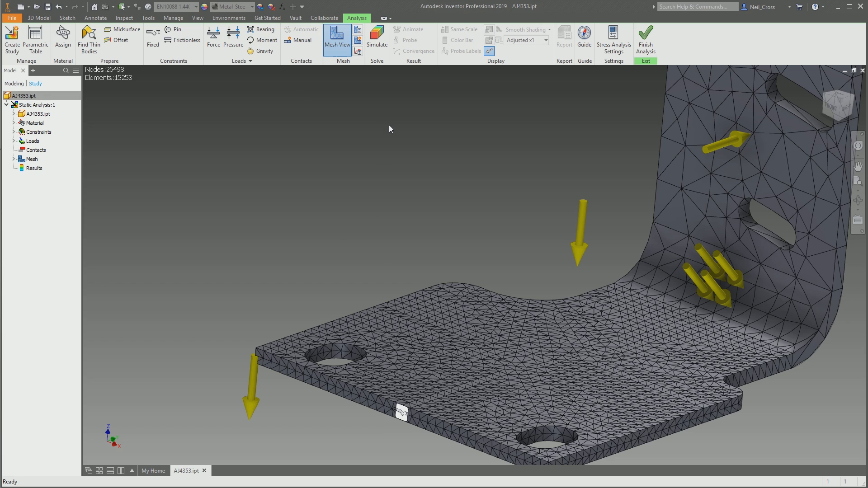
- Run the static stress simulation of the bracket with the refined mesh
click(377, 39)
click(210, 160)
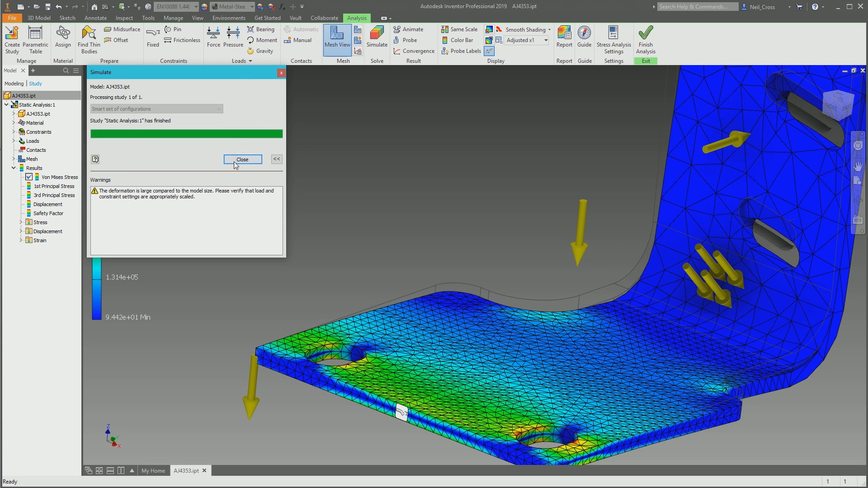
click(251, 161)
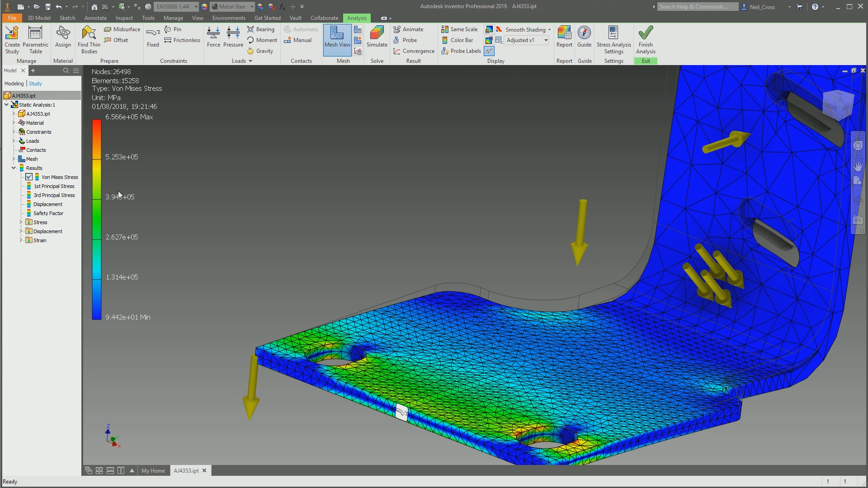
- Display the displacement result with the deformation scale set to Actual
double_click(48, 206)
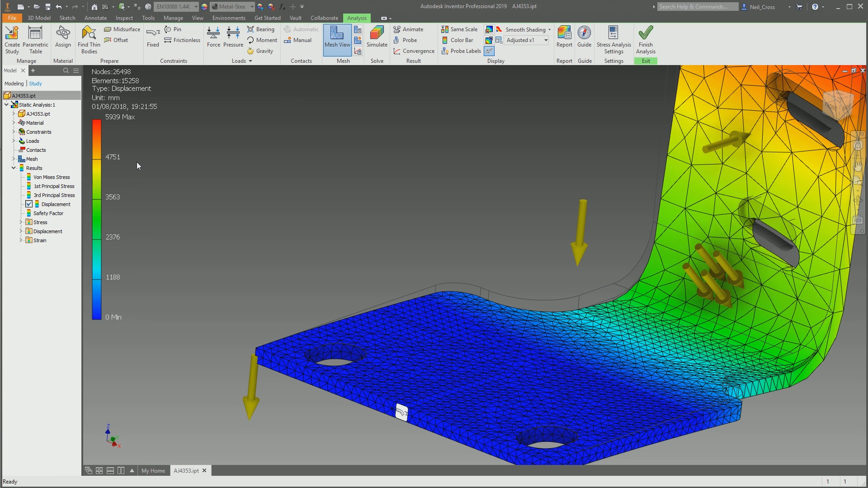
scroll(146, 138, down, 5)
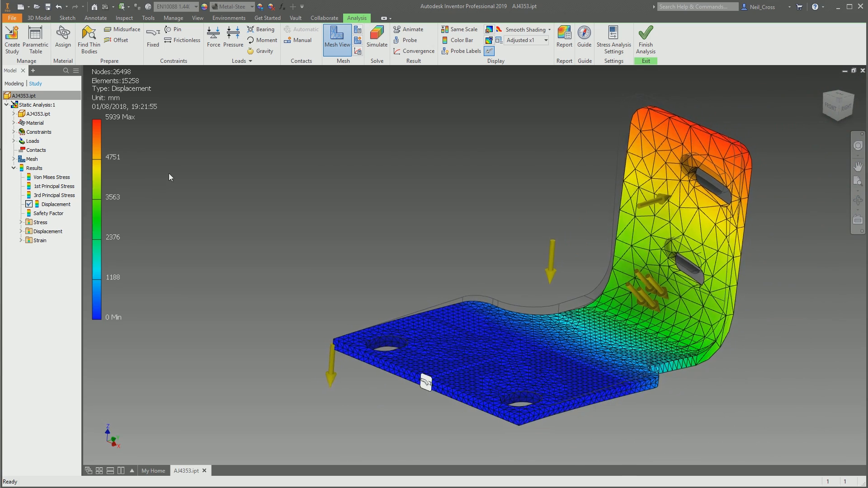
click(528, 40)
click(525, 60)
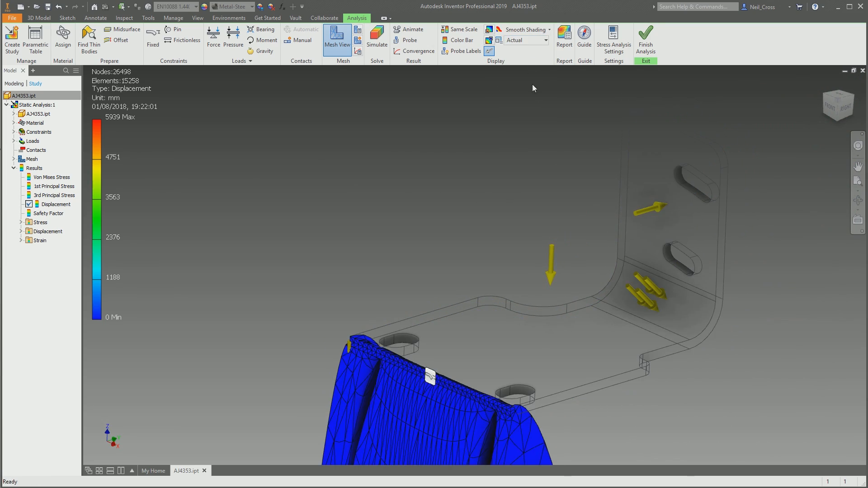
shift+middle_drag(597, 249, 702, 250)
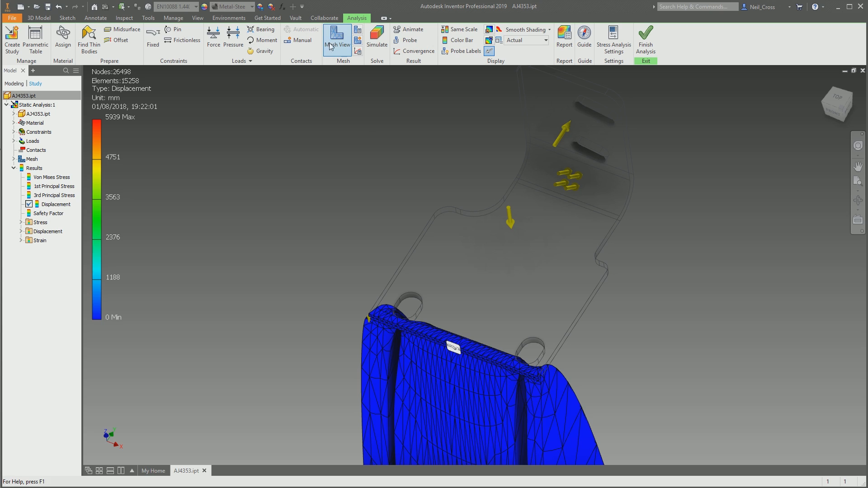
- Check the magnitude of the force load on the bracket's upright face, and leave without changing it
click(14, 141)
right_click(43, 150)
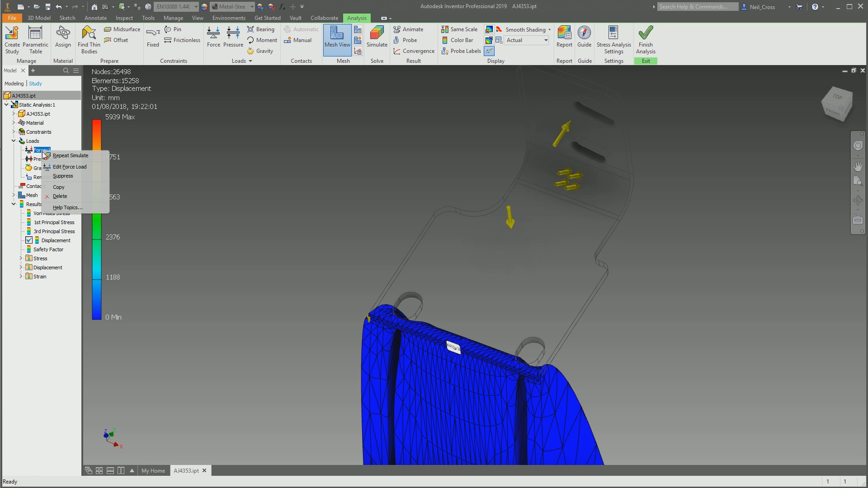
click(69, 166)
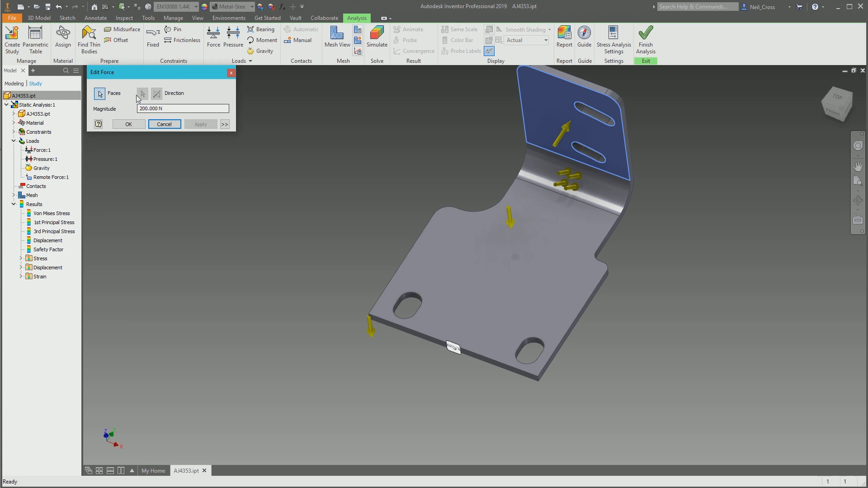
click(169, 128)
- Set the magnitude of the pressure load on the bracket's bend face to 10
click(43, 159)
right_click(45, 159)
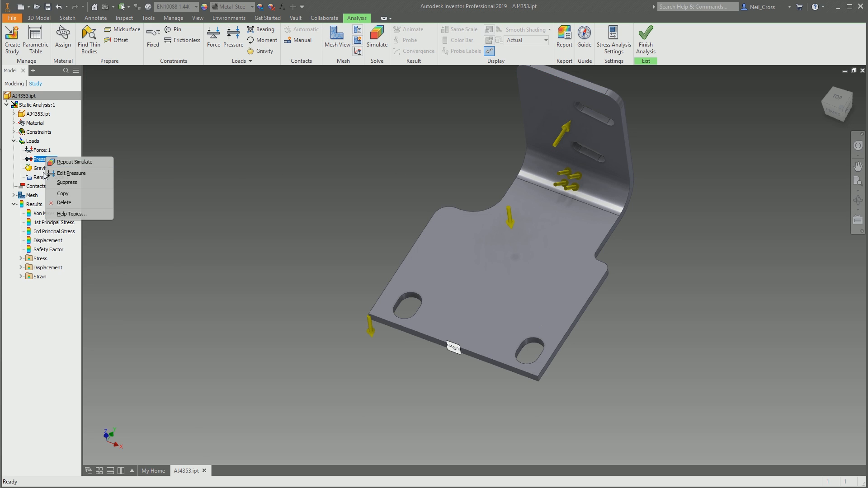
click(70, 173)
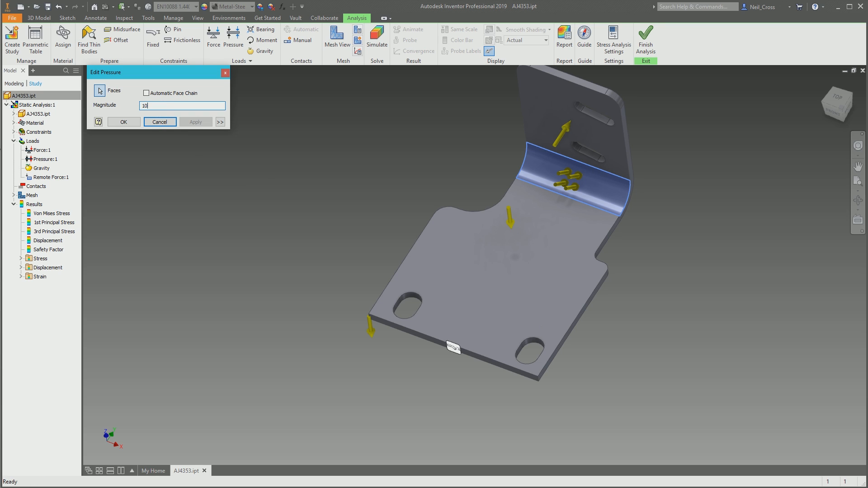
key(Escape)
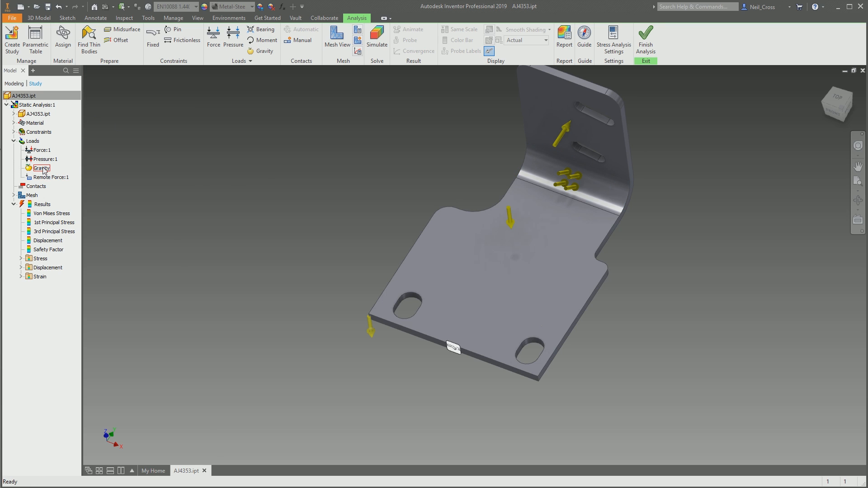
- Open the remote force load to check its magnitude and accept its settings
right_click(48, 183)
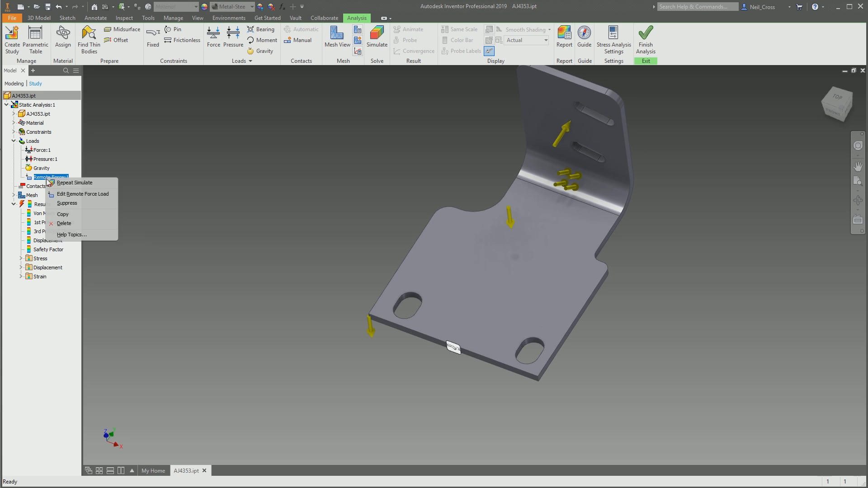
click(65, 201)
click(153, 104)
key(Return)
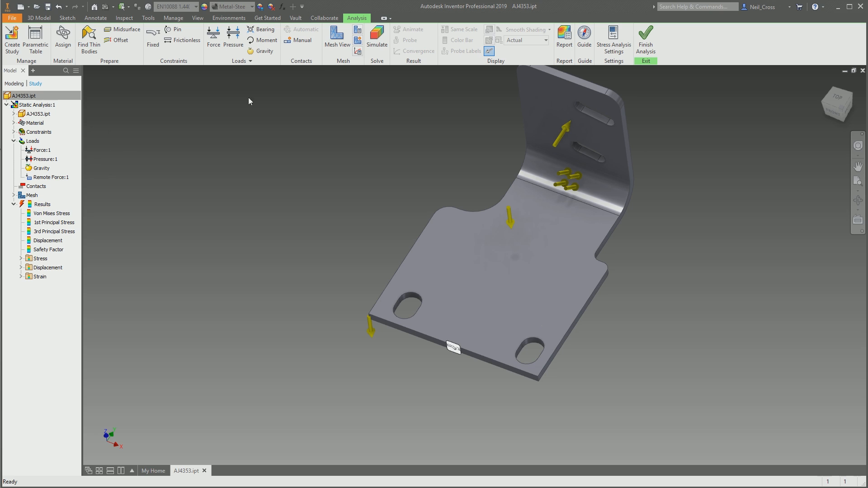
- Rerun the static stress simulation with the edited loads
right_click(37, 206)
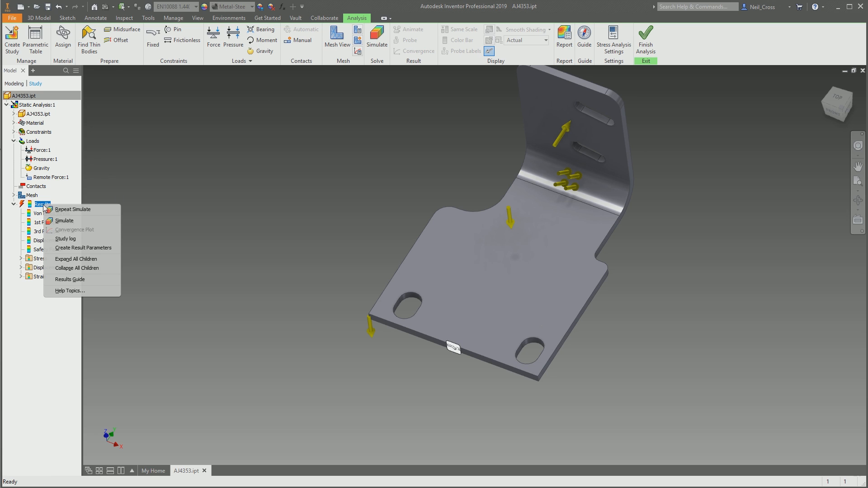
click(64, 221)
click(204, 160)
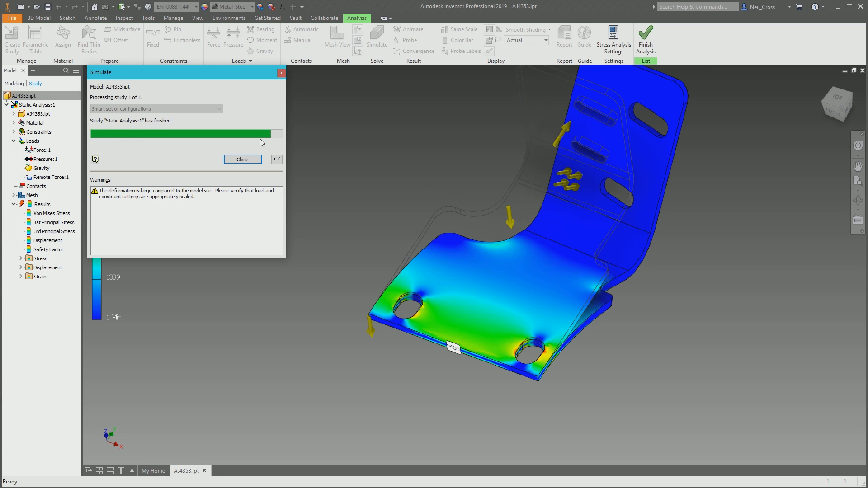
click(251, 158)
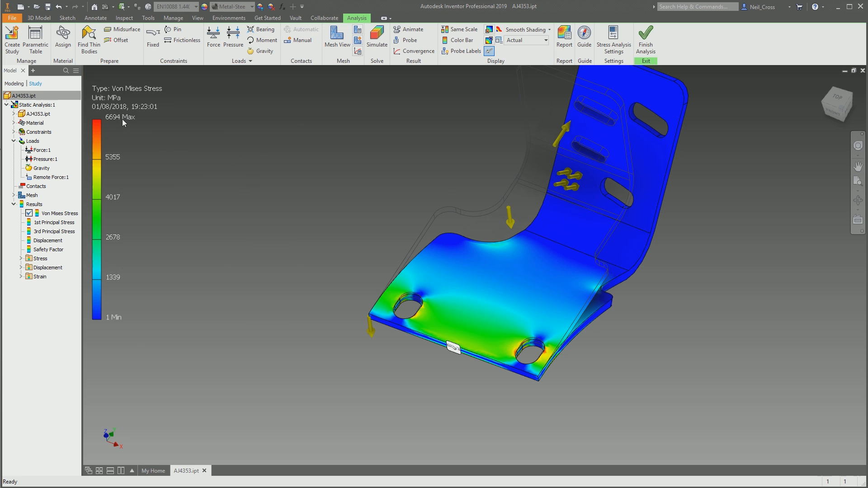
- Examine the displacement, Von Mises stress and safety factor plots on the bracket, ending on Von Mises stress
double_click(47, 240)
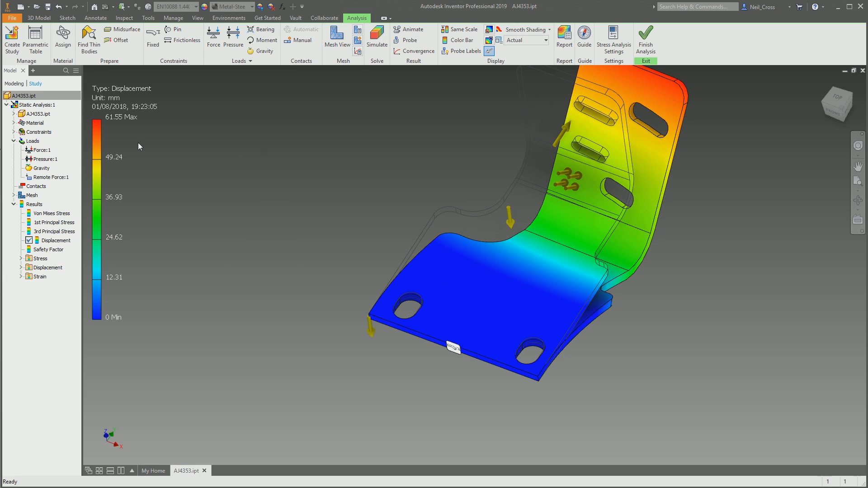
shift+middle_drag(557, 232, 419, 166)
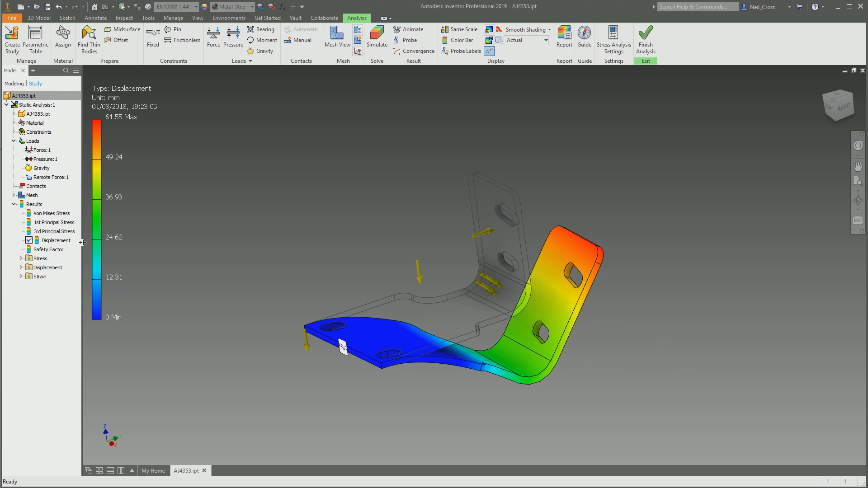
double_click(54, 213)
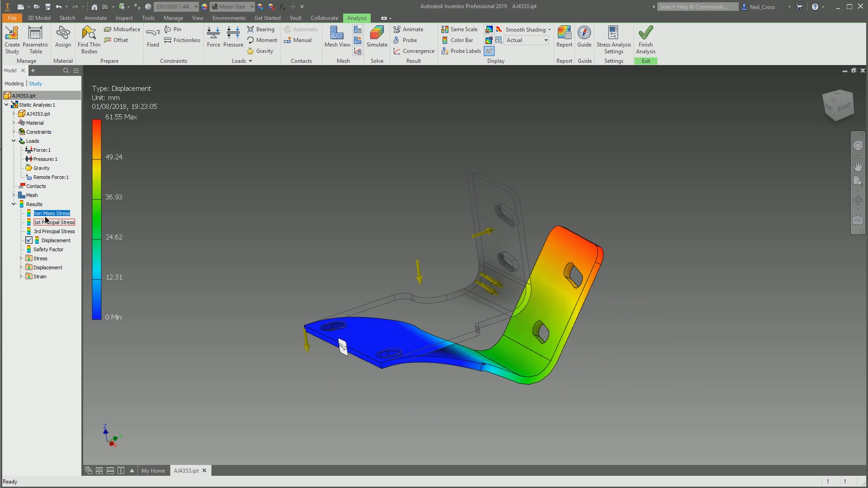
double_click(48, 250)
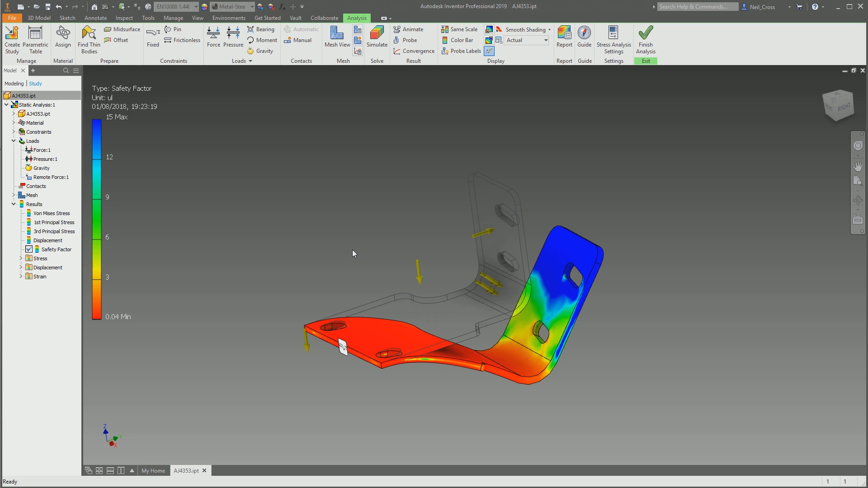
double_click(51, 214)
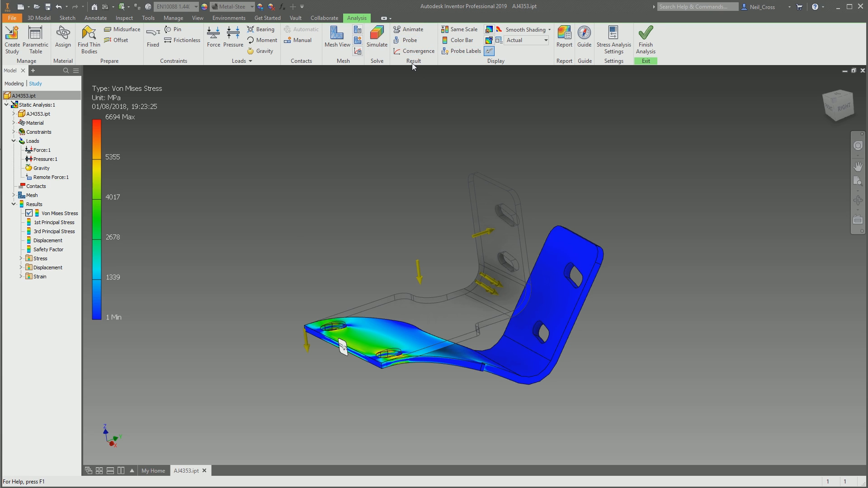
- Animate the bracket's Von Mises stress results at Slow speed, and close the animation settings
click(411, 36)
click(393, 238)
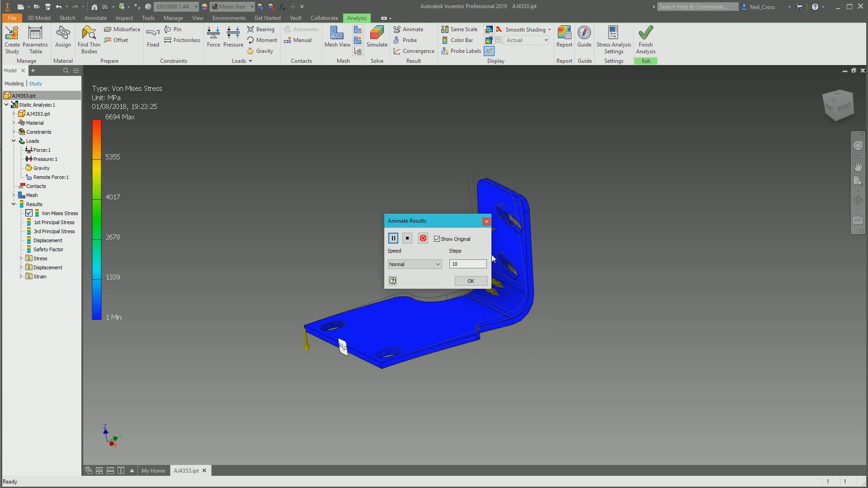
click(397, 265)
click(407, 279)
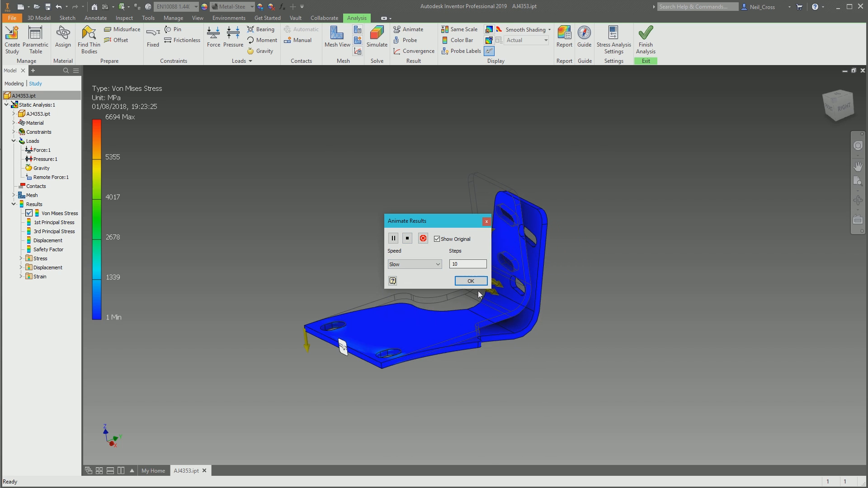
click(486, 222)
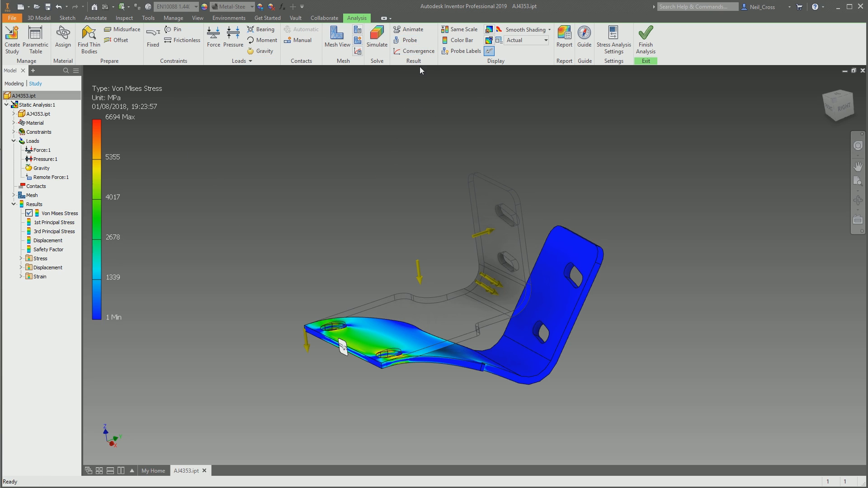
- Set the displacement display to Undeformed and probe the Von Mises stress on the base plate between the two slots
click(409, 41)
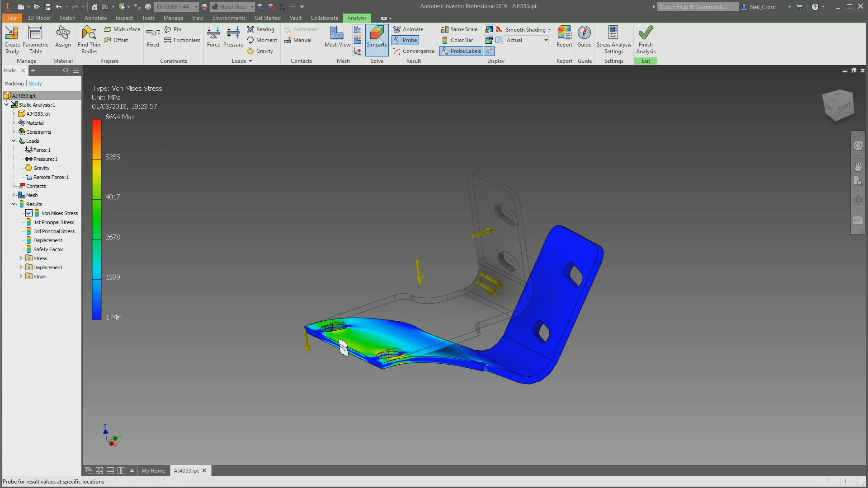
click(376, 38)
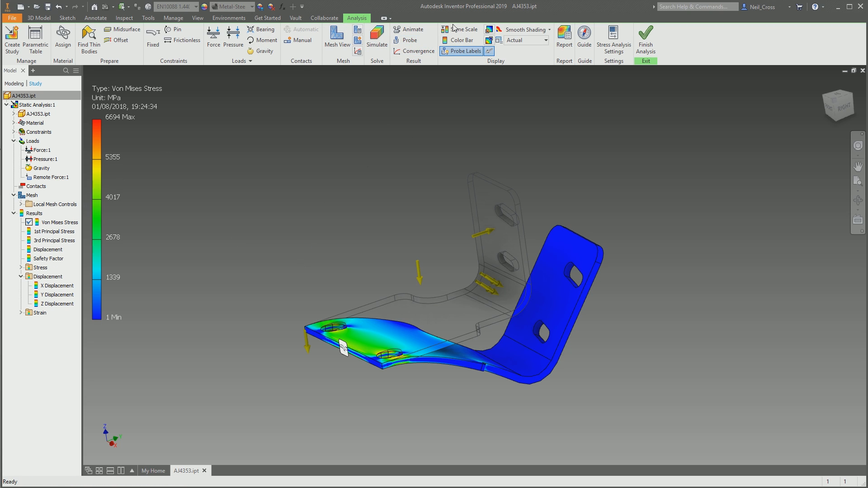
click(527, 40)
click(520, 48)
click(406, 40)
click(361, 342)
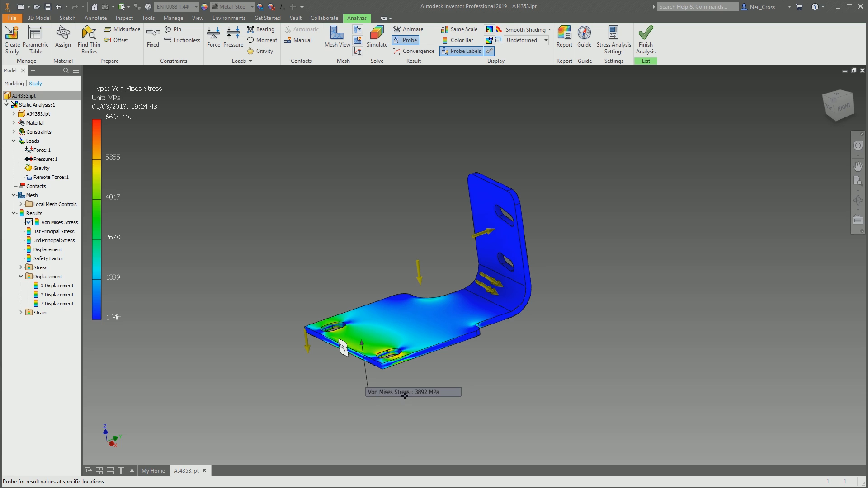
- Probe the Von Mises stress at the highly stressed edge of the slot nearest the front corner
scroll(364, 388, up, 5)
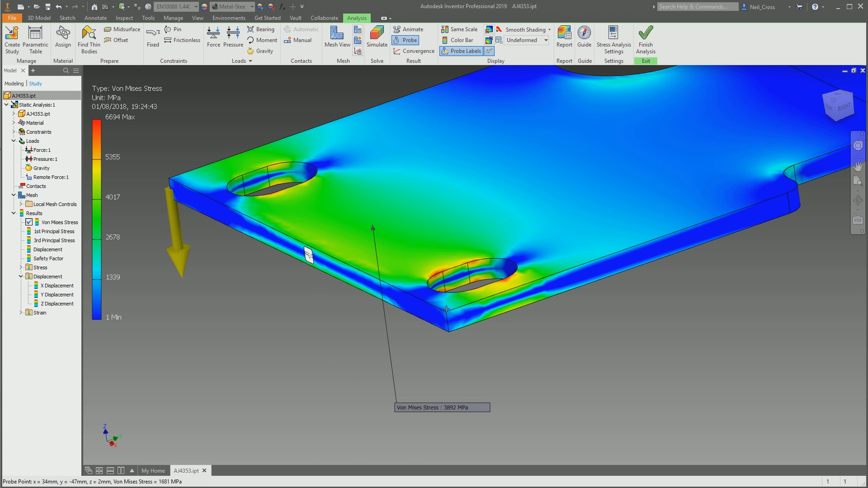
click(434, 273)
key(F2)
drag(503, 399, 504, 354)
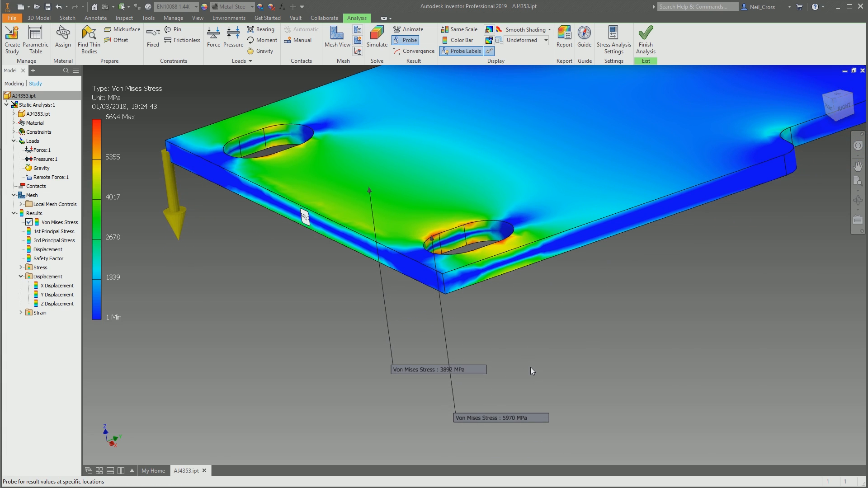
scroll(530, 365, down, 2)
scroll(479, 352, down, 2)
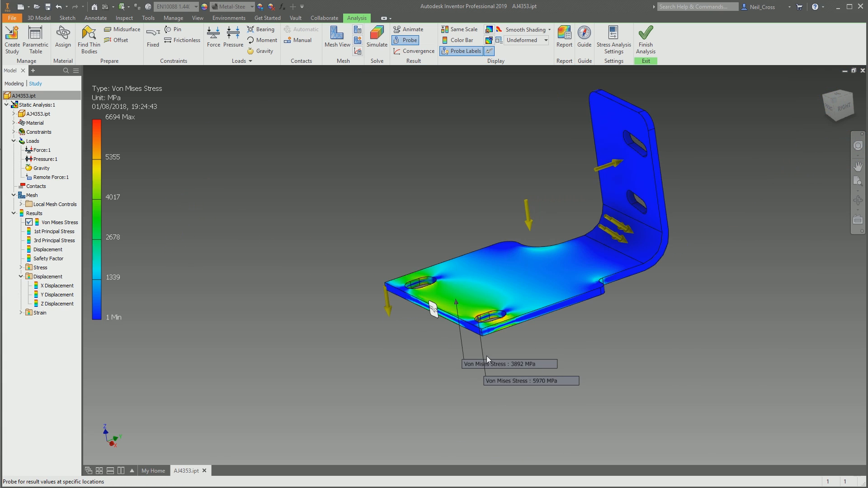
- Examine the convergence plot of the Von Mises stress and close it
click(413, 51)
drag(211, 228, 485, 342)
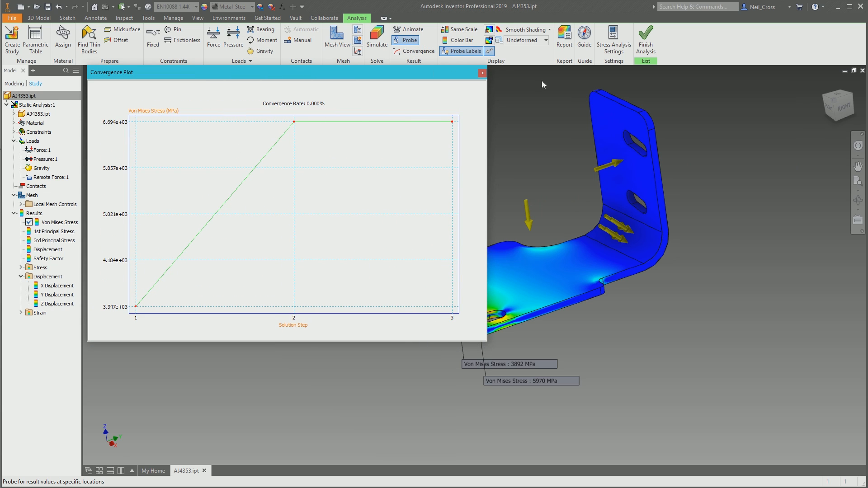
click(482, 73)
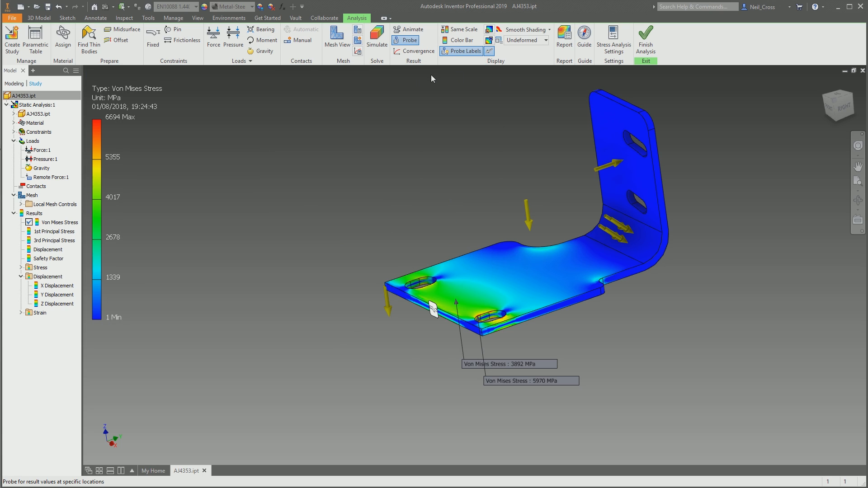
- Turn on Same Scale for the results and set the color bar's position to Top
click(454, 31)
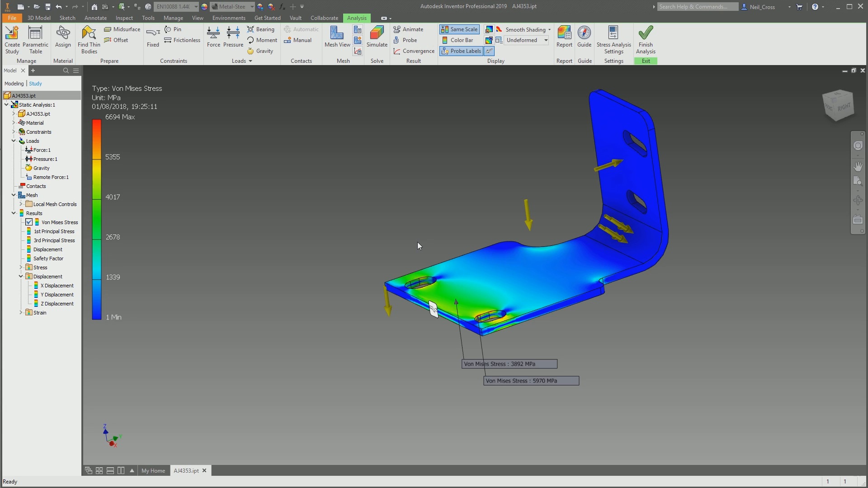
click(461, 40)
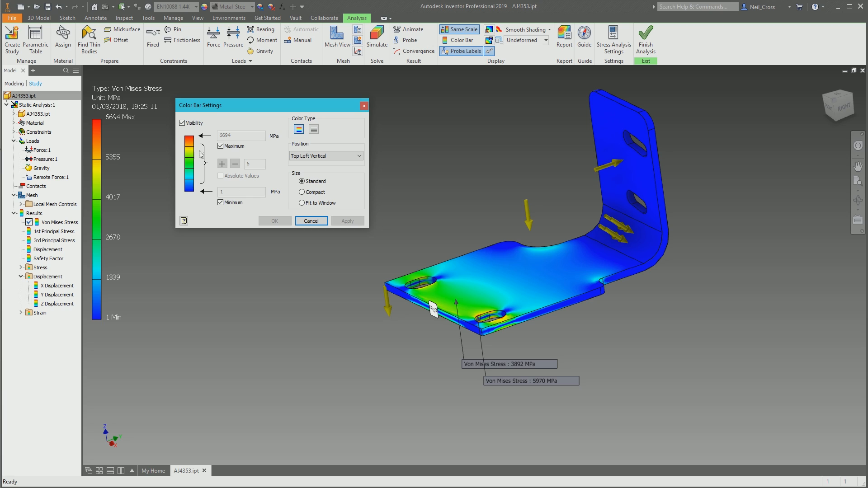
click(325, 156)
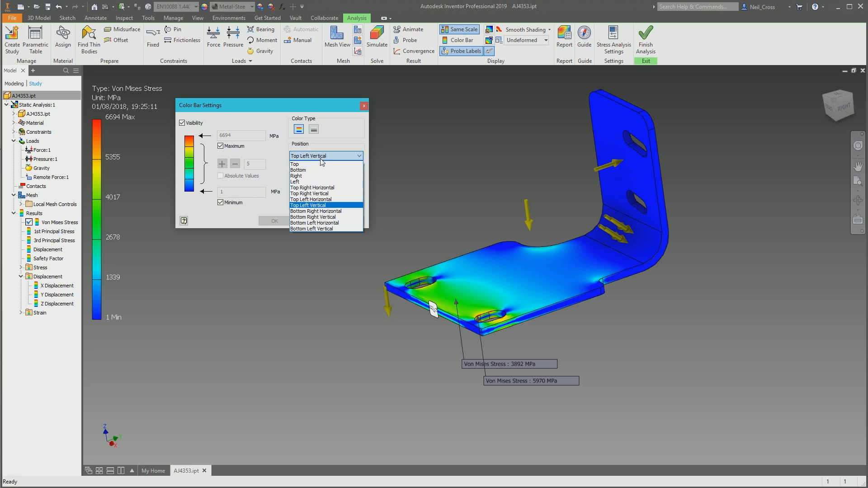
click(302, 168)
click(346, 222)
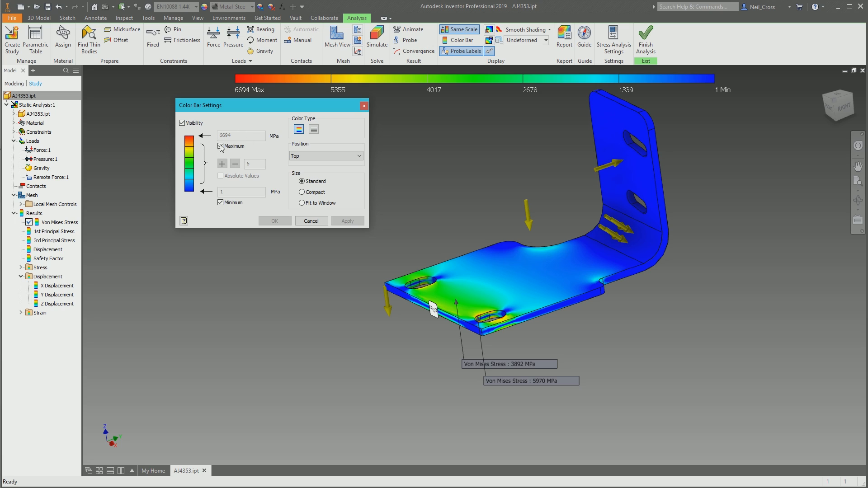
click(311, 222)
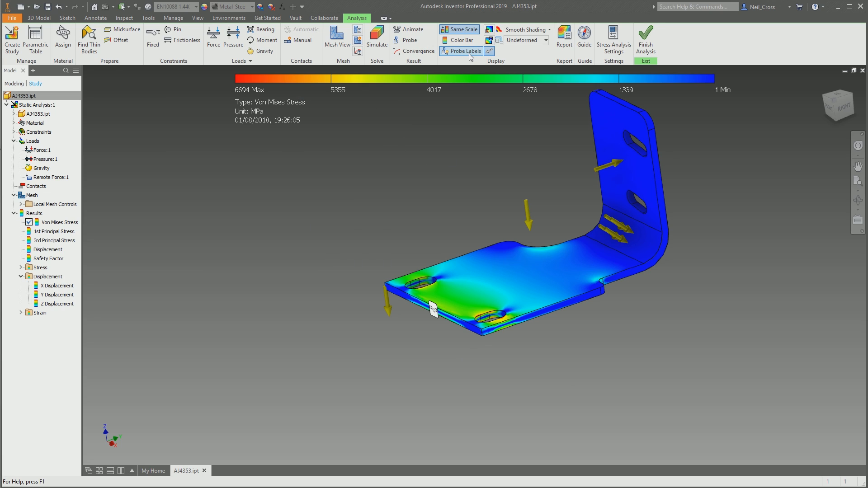
- Show the minimum and maximum stress value labels on the bracket
click(492, 41)
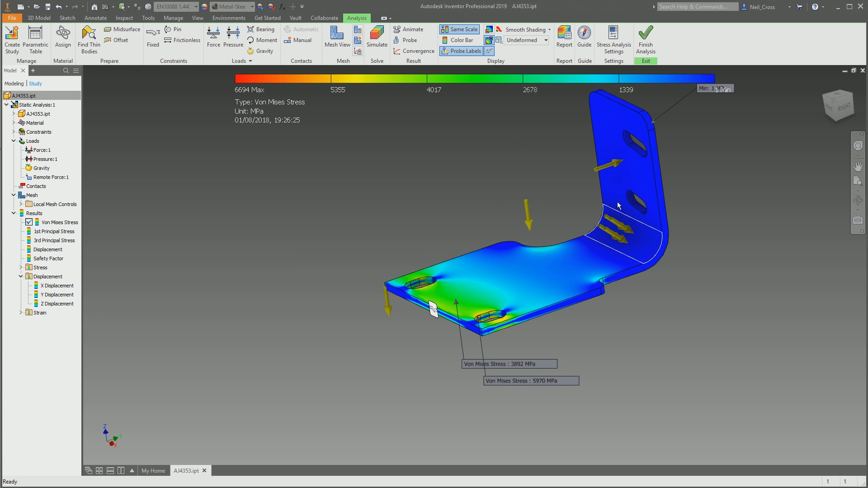
middle_drag(633, 190, 579, 258)
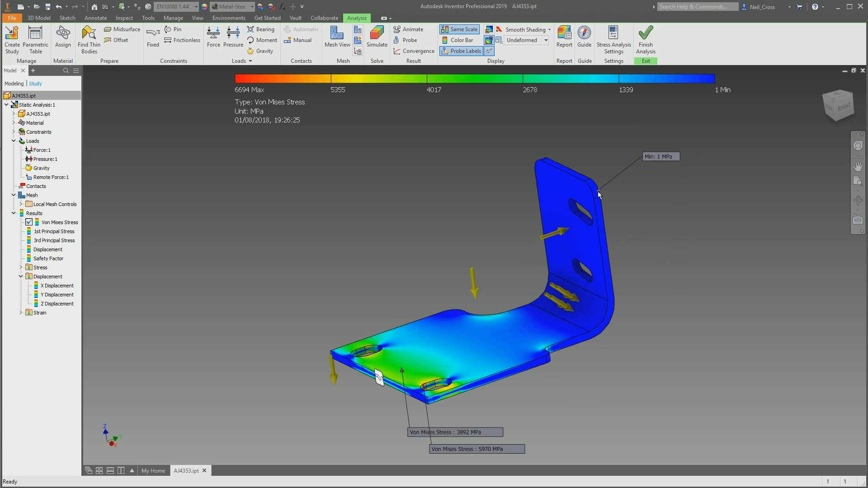
click(488, 30)
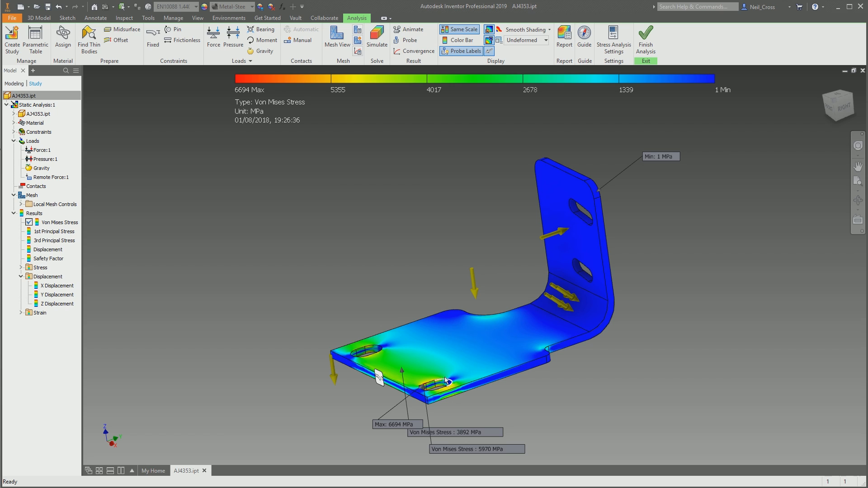
- Try Contour Shading on the stress plot, inspect the area around the slots, and restore Smooth Shading
click(534, 31)
click(549, 66)
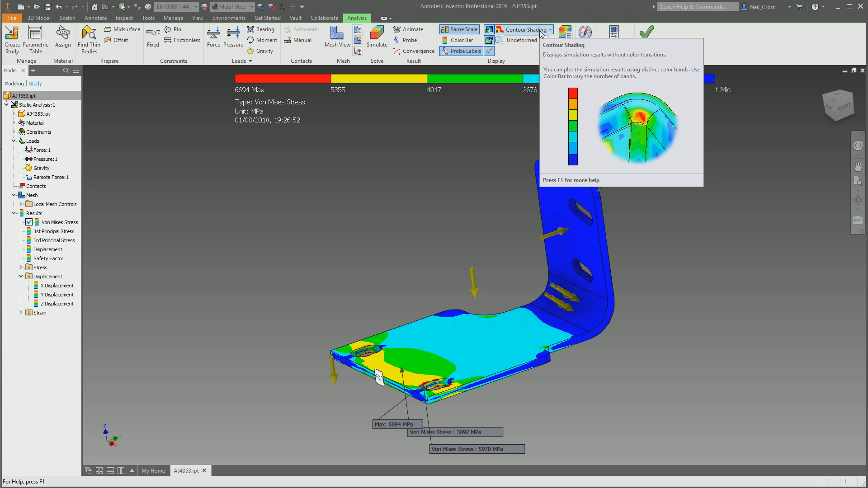
scroll(403, 392, up, 8)
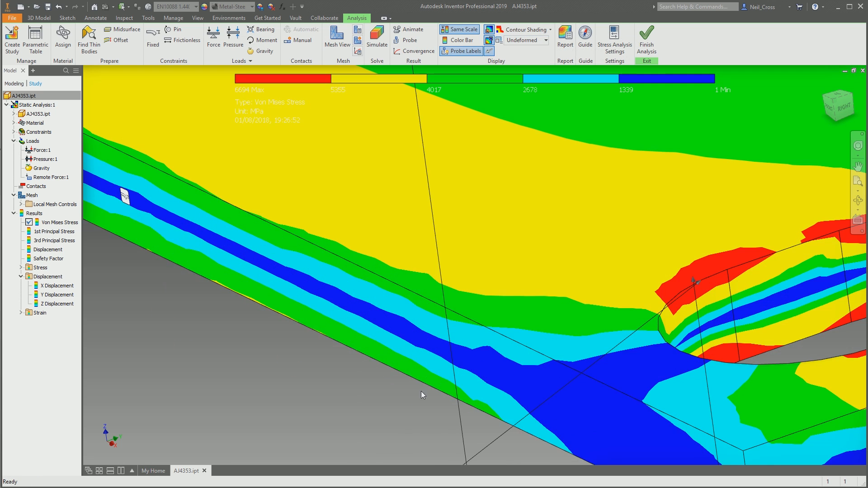
scroll(669, 316, down, 4)
click(550, 30)
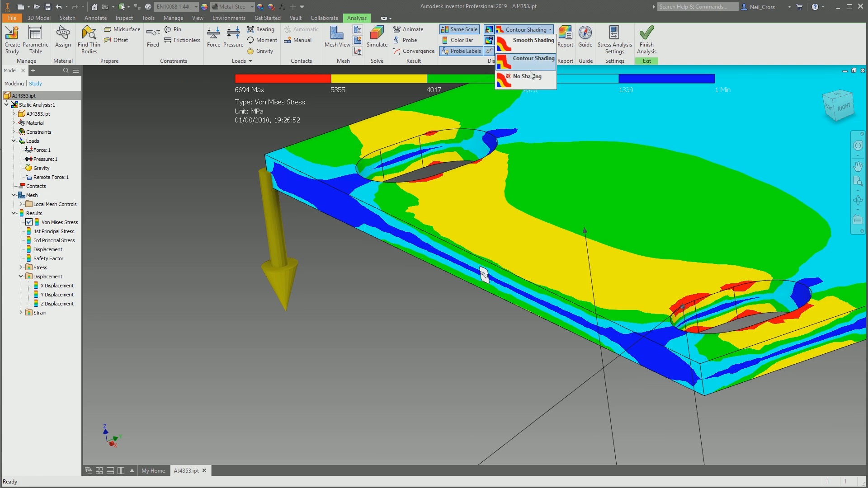
click(526, 47)
- Try No Shading on the stress plot and return to Smooth Shading
click(524, 29)
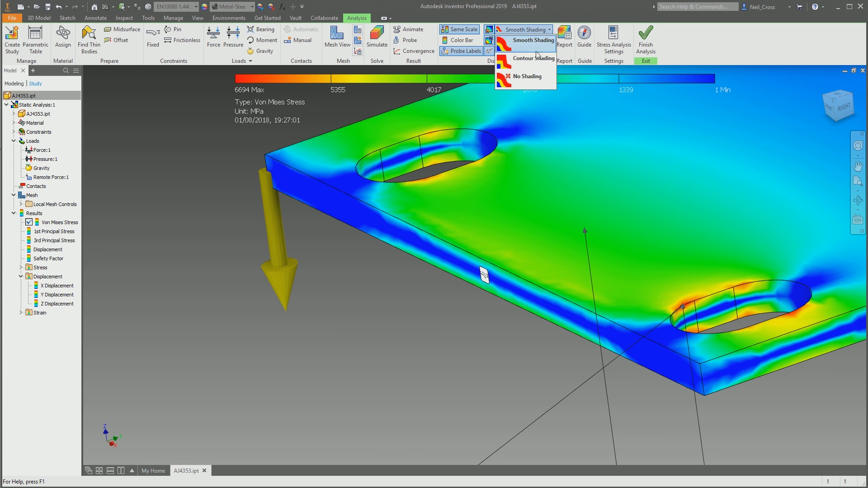
click(536, 90)
click(524, 30)
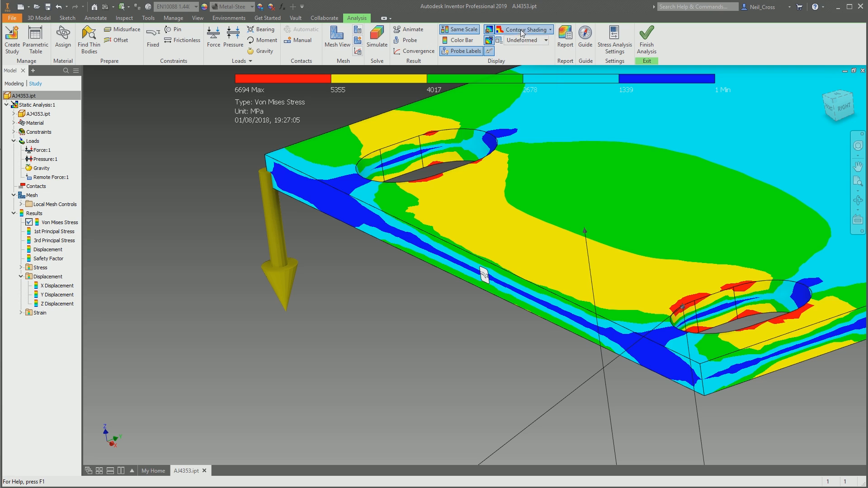
click(524, 30)
click(526, 47)
- Generate a Complete stress analysis report with the default title, file name and location
click(565, 40)
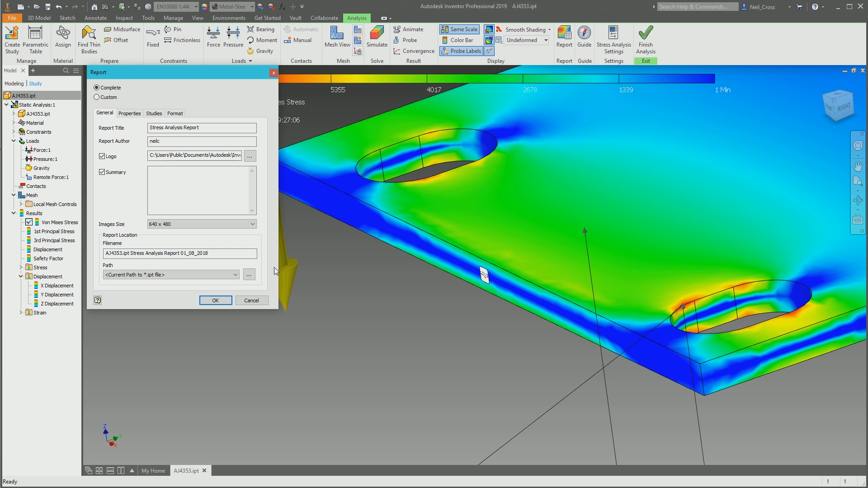
click(223, 299)
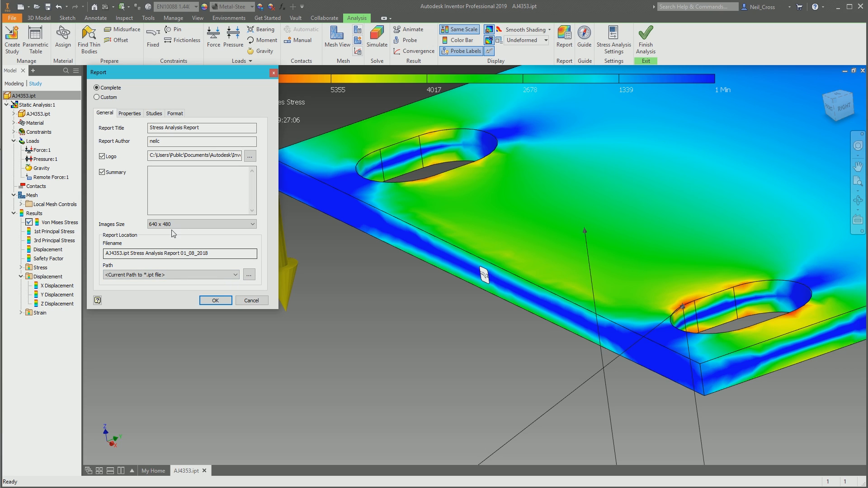
click(216, 300)
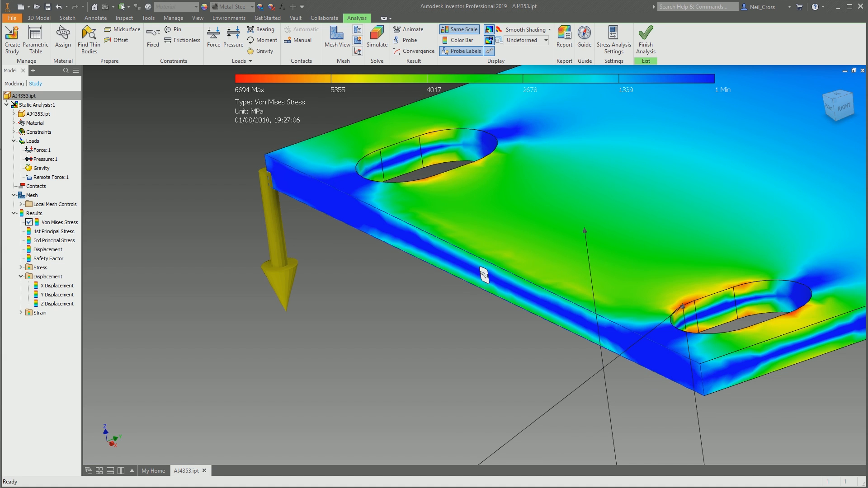
- Look through the generated report's project information, loads and result images, returning to its beginning
drag(867, 98, 326, 66)
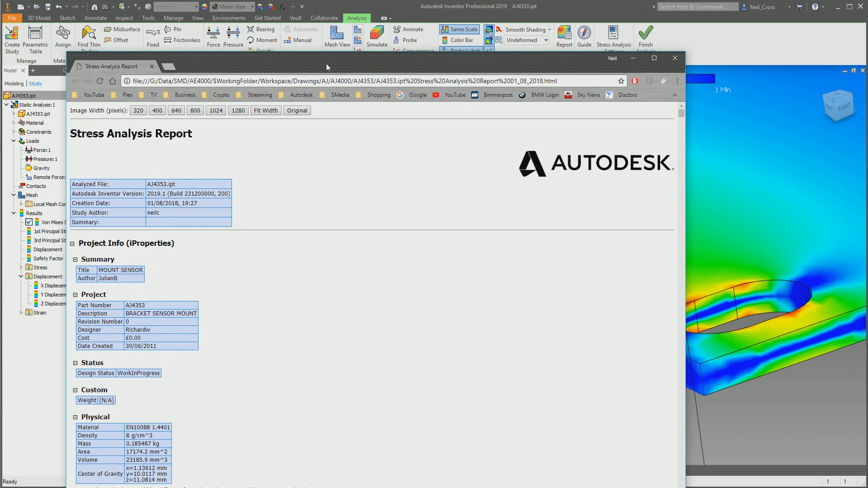
scroll(221, 250, down, 20)
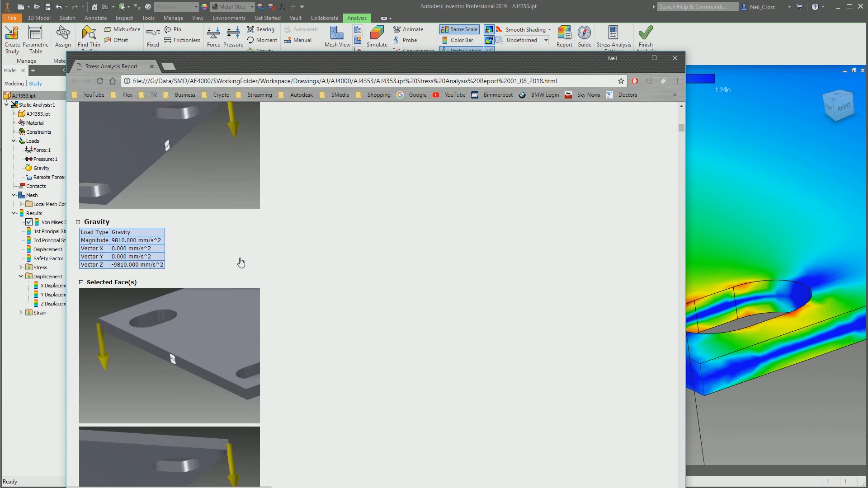
scroll(264, 271, down, 20)
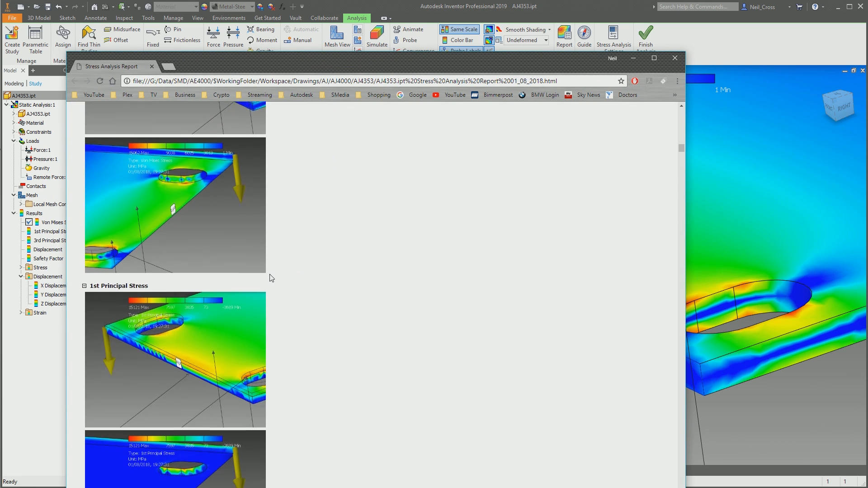
drag(681, 151, 683, 106)
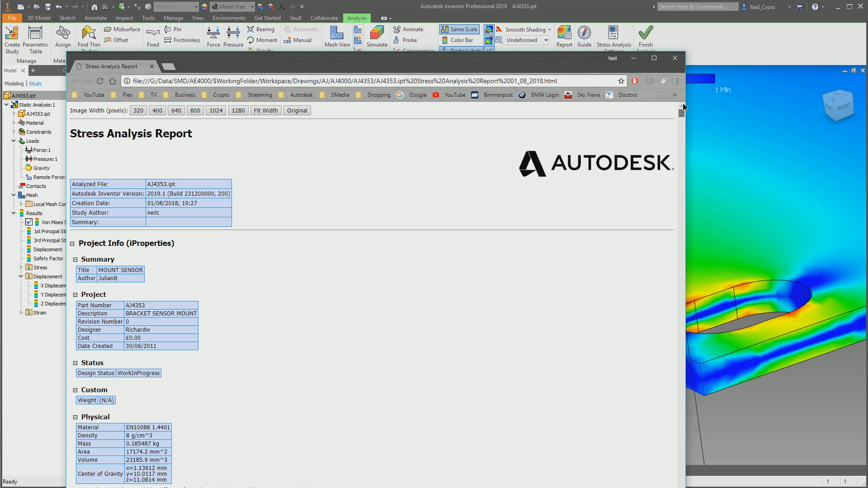
- Open the save dialog for the report web page, cancel it, and close the report window
right_click(291, 161)
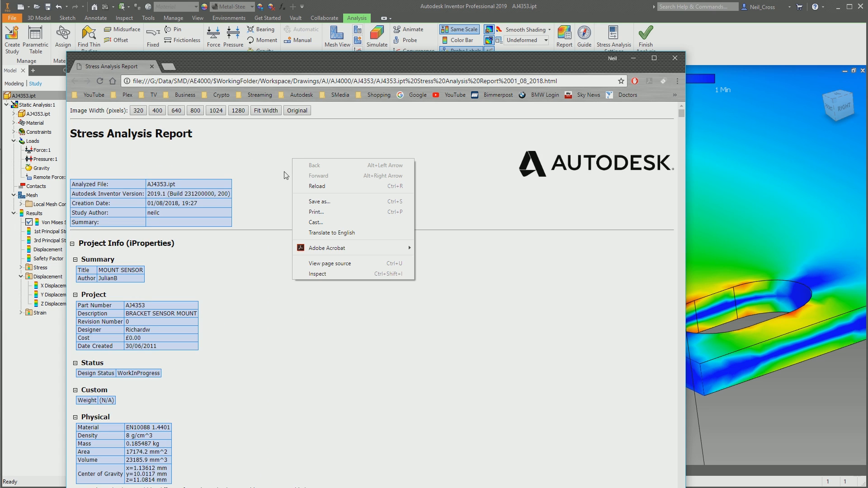
click(302, 202)
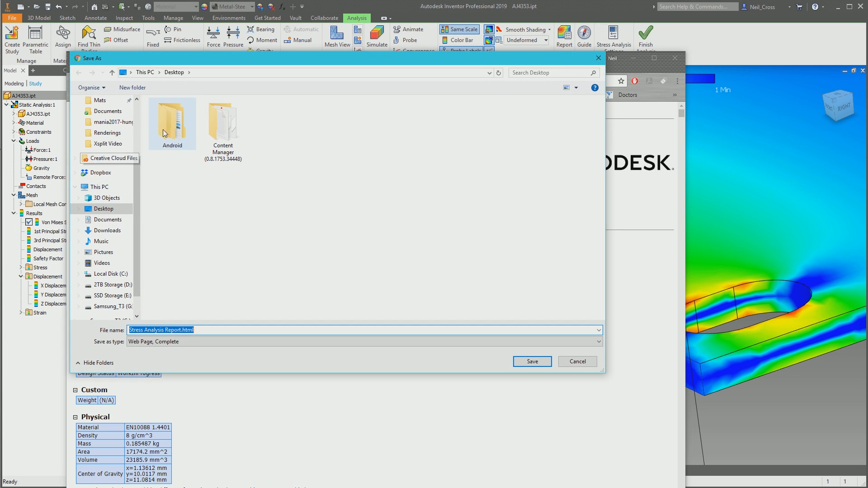
click(595, 60)
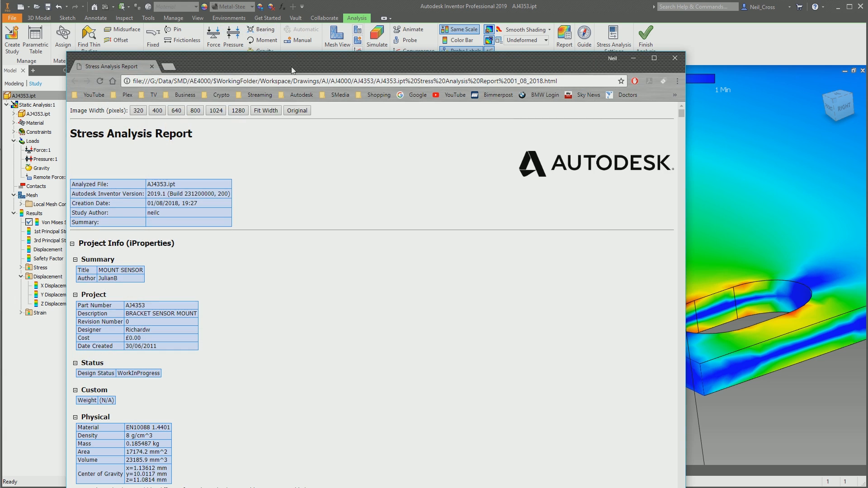
click(680, 66)
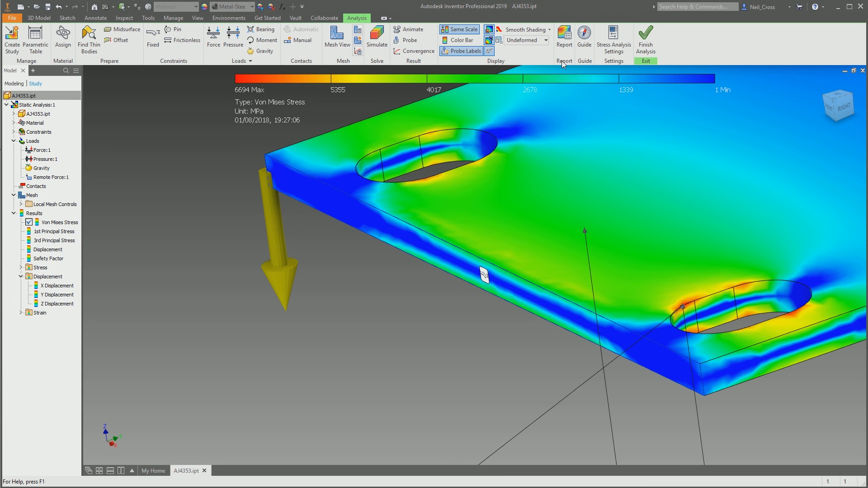
- Open the simulation Guide and consult its Loads Guide under the advice for users familiar with FEA
click(584, 45)
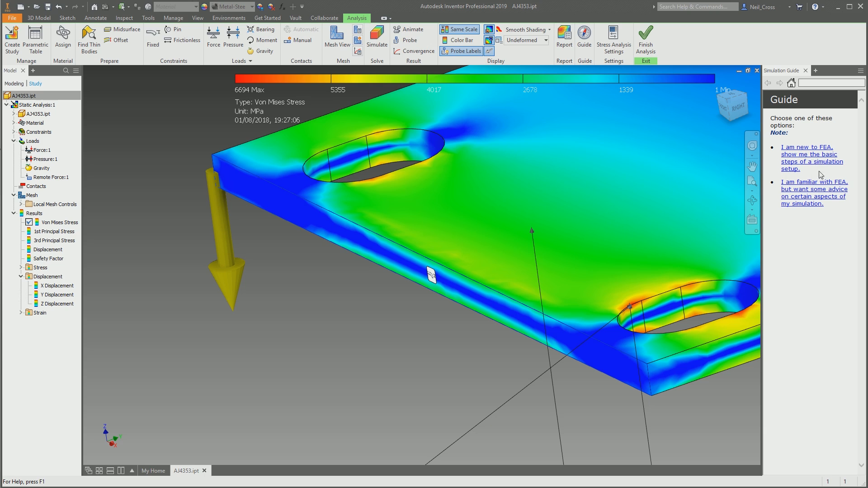
click(810, 199)
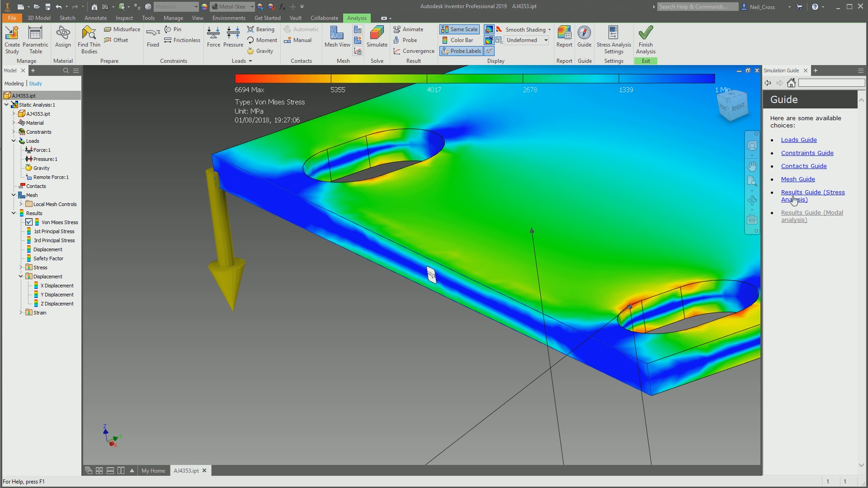
click(805, 140)
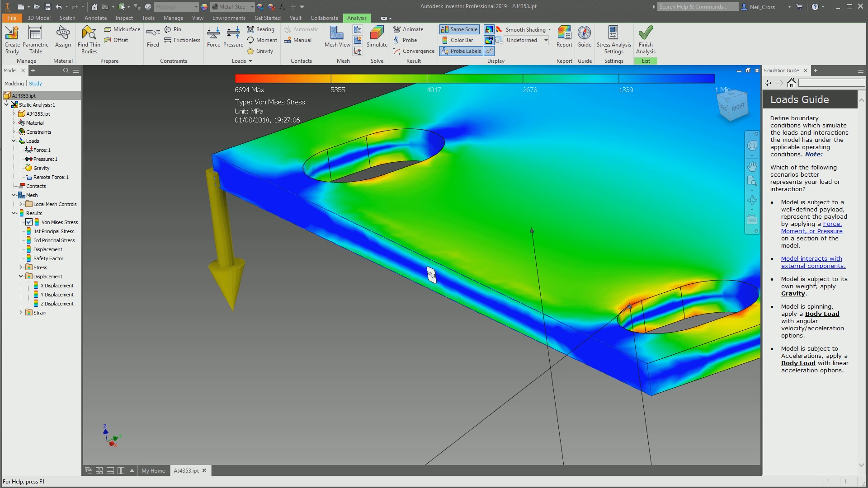
- Close the simulation guide, review the general, meshing and solver defaults in the stress analysis settings, and close them without changes
click(804, 70)
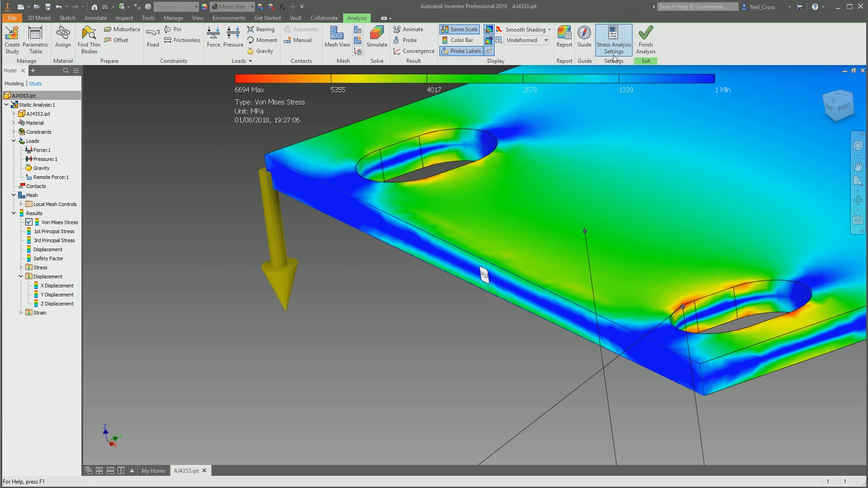
click(613, 58)
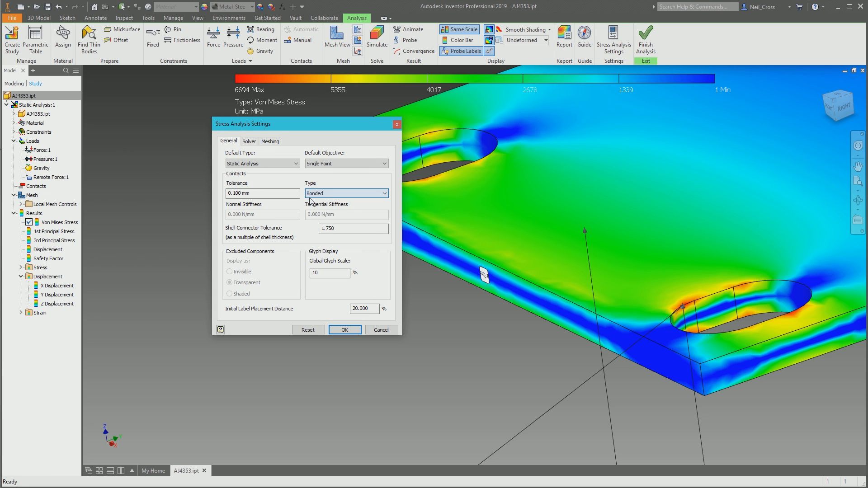
click(270, 141)
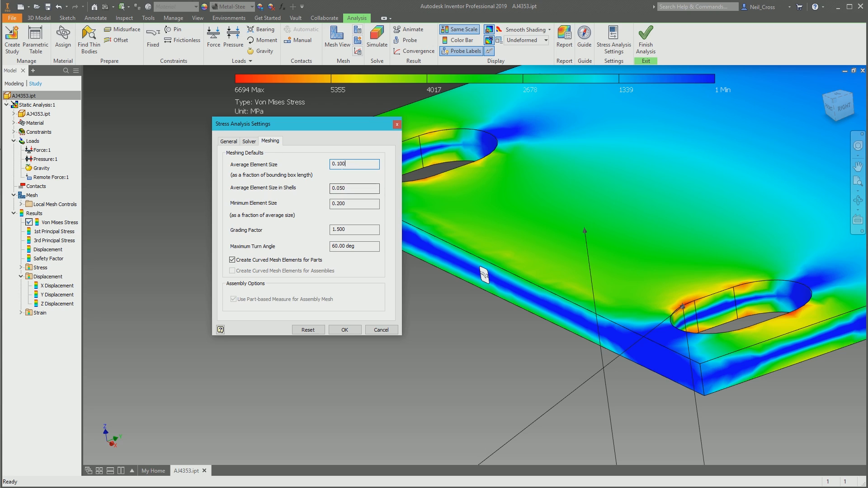
drag(355, 166, 296, 180)
drag(347, 167, 296, 170)
click(250, 142)
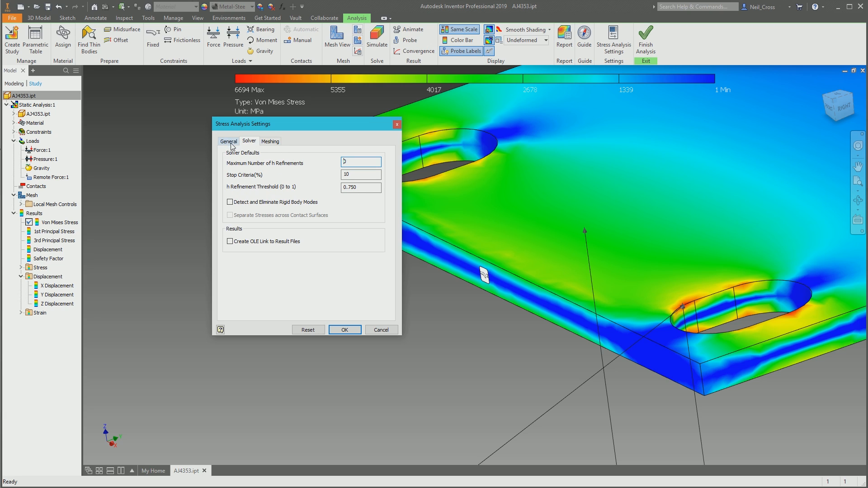
click(229, 143)
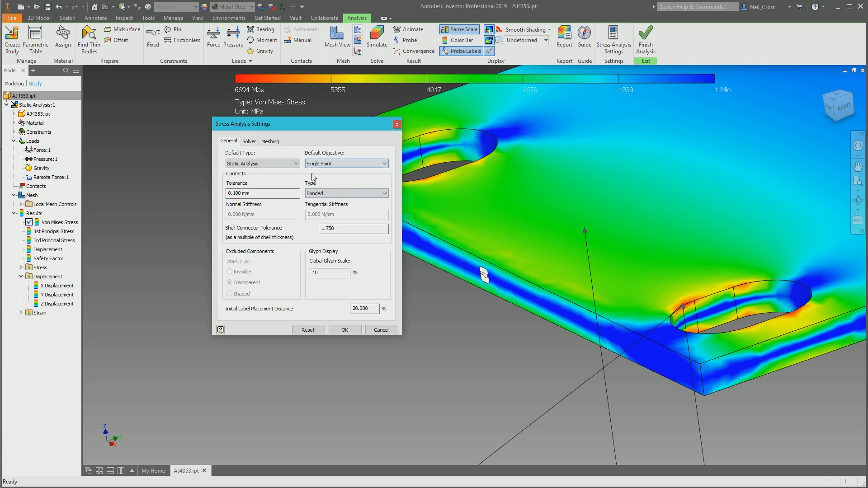
click(396, 124)
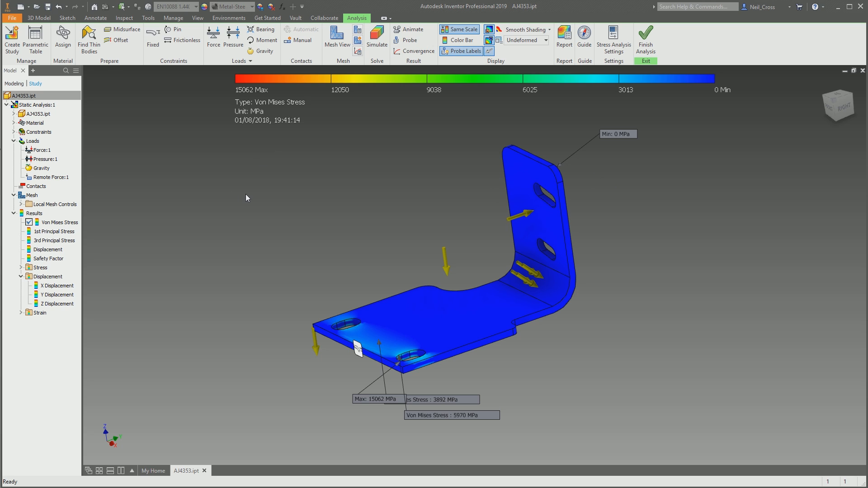
- Set the Thickness parameter to 5 mm in the parametric table to compare stresses, then close the table and finish the analysis
click(35, 39)
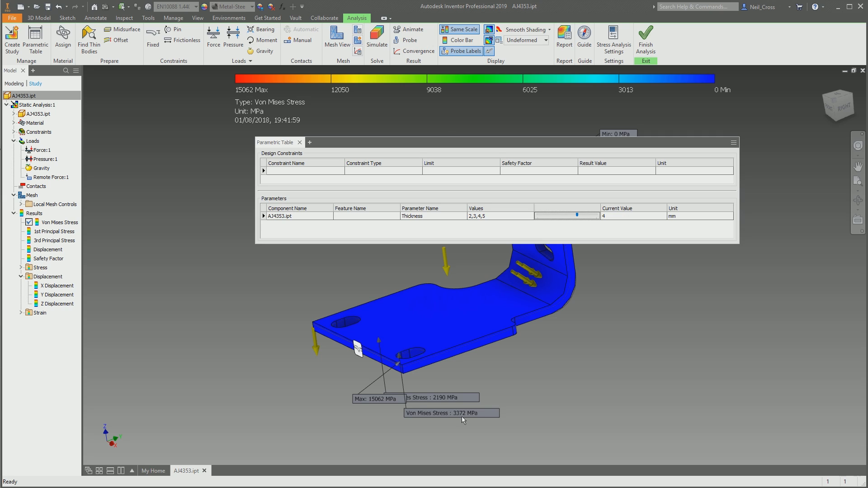
drag(579, 216, 596, 216)
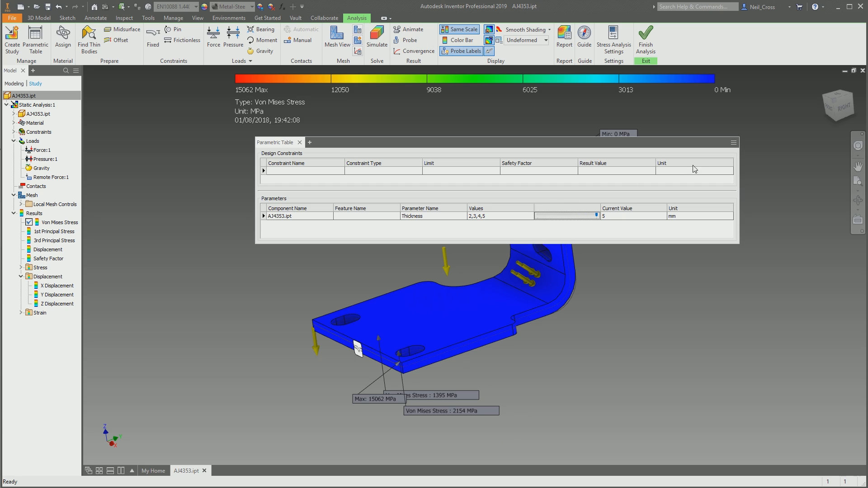
click(299, 143)
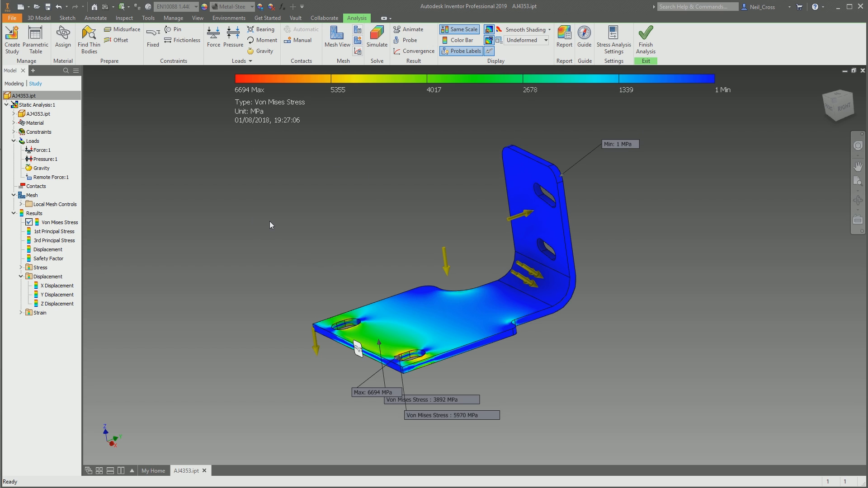
click(646, 41)
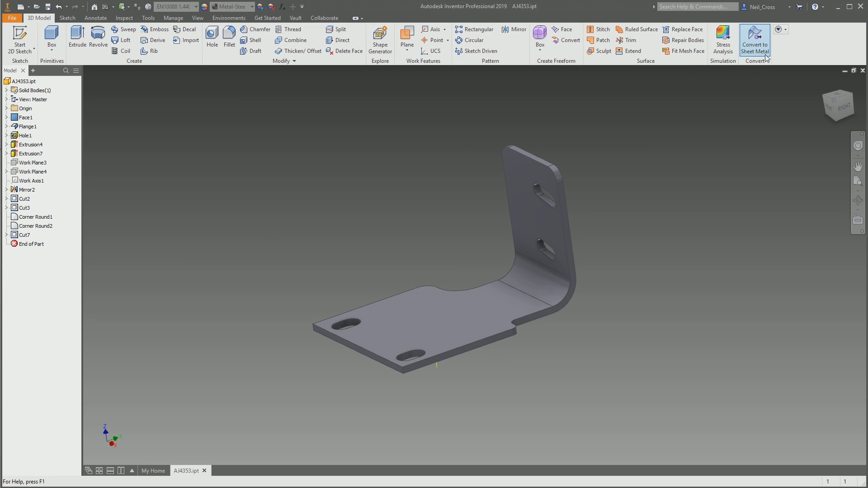